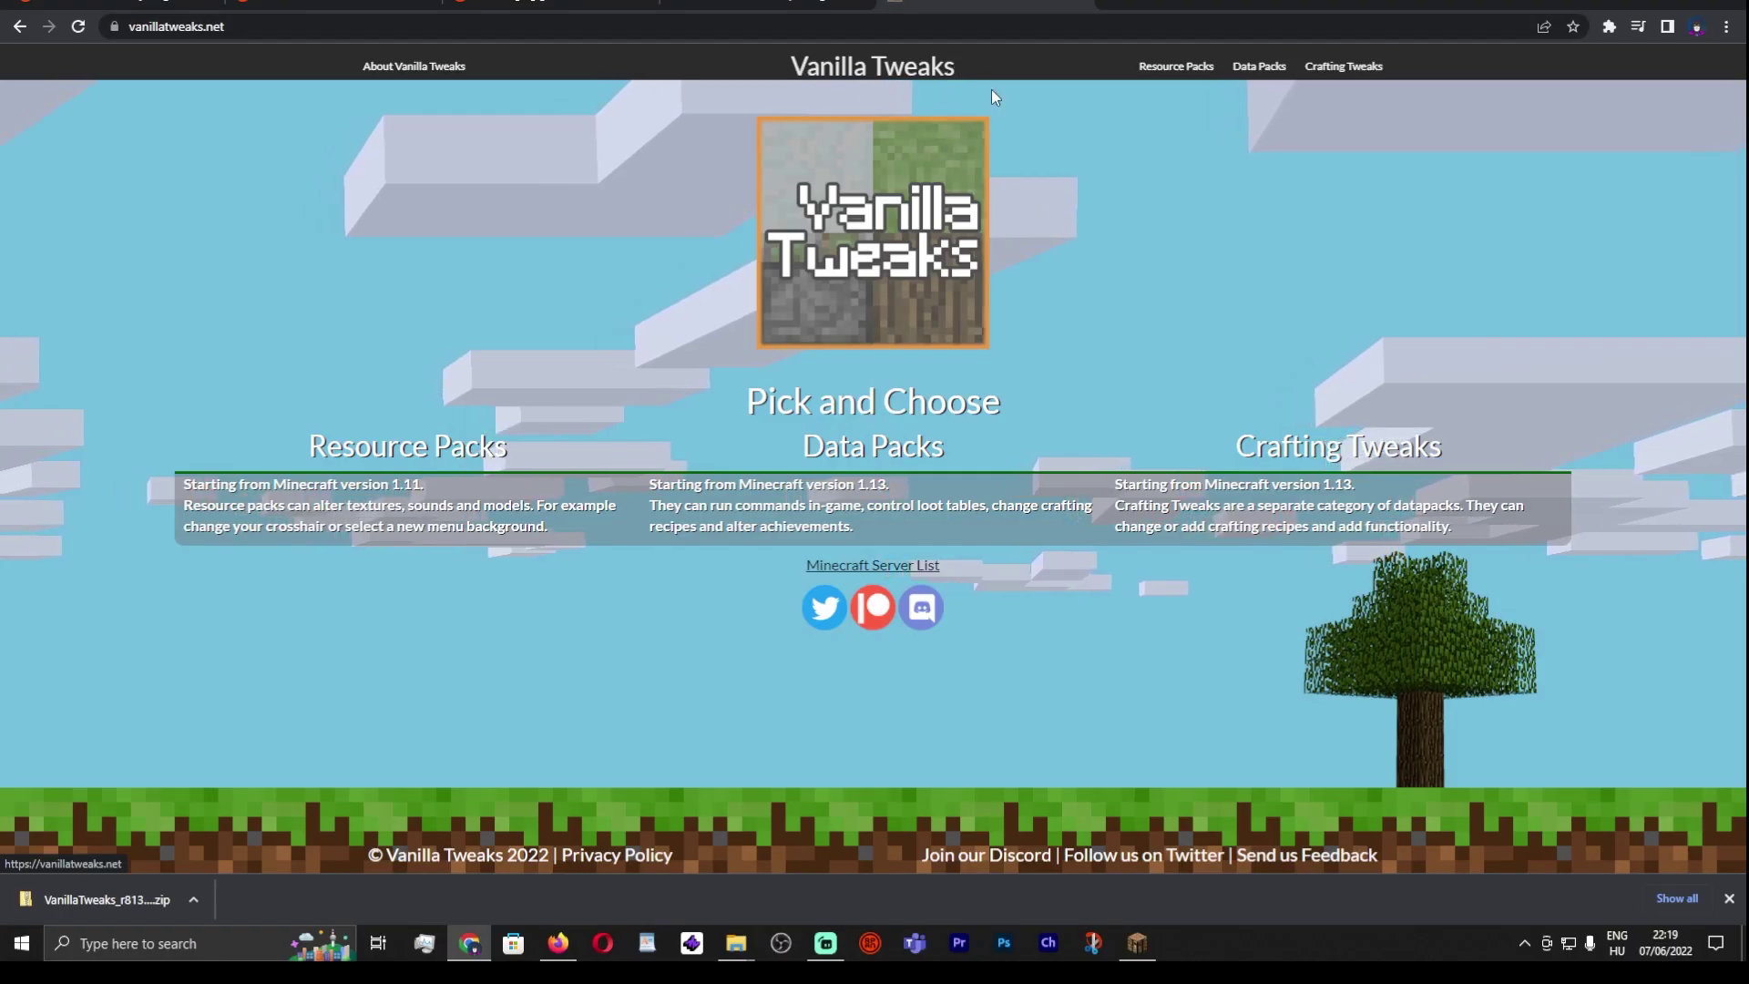
Select Fullbright under Utility in Vanilla Tweaks and download its zip, skipping the ad.
click(364, 453)
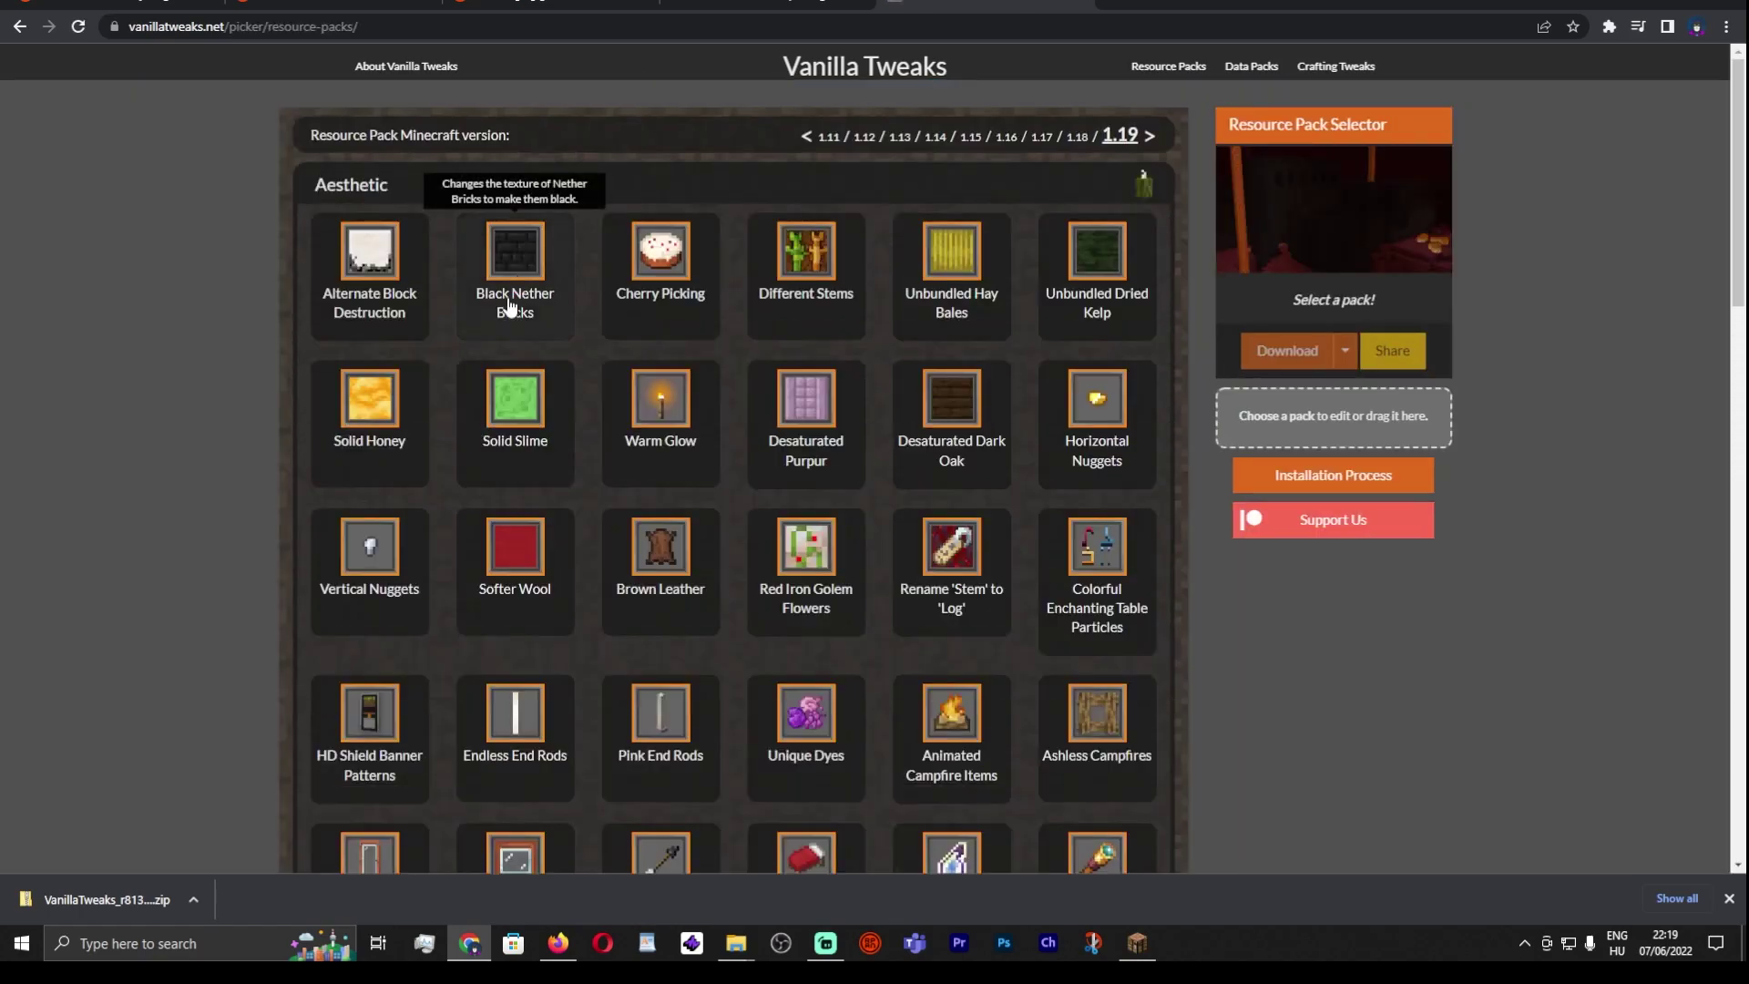
click(438, 185)
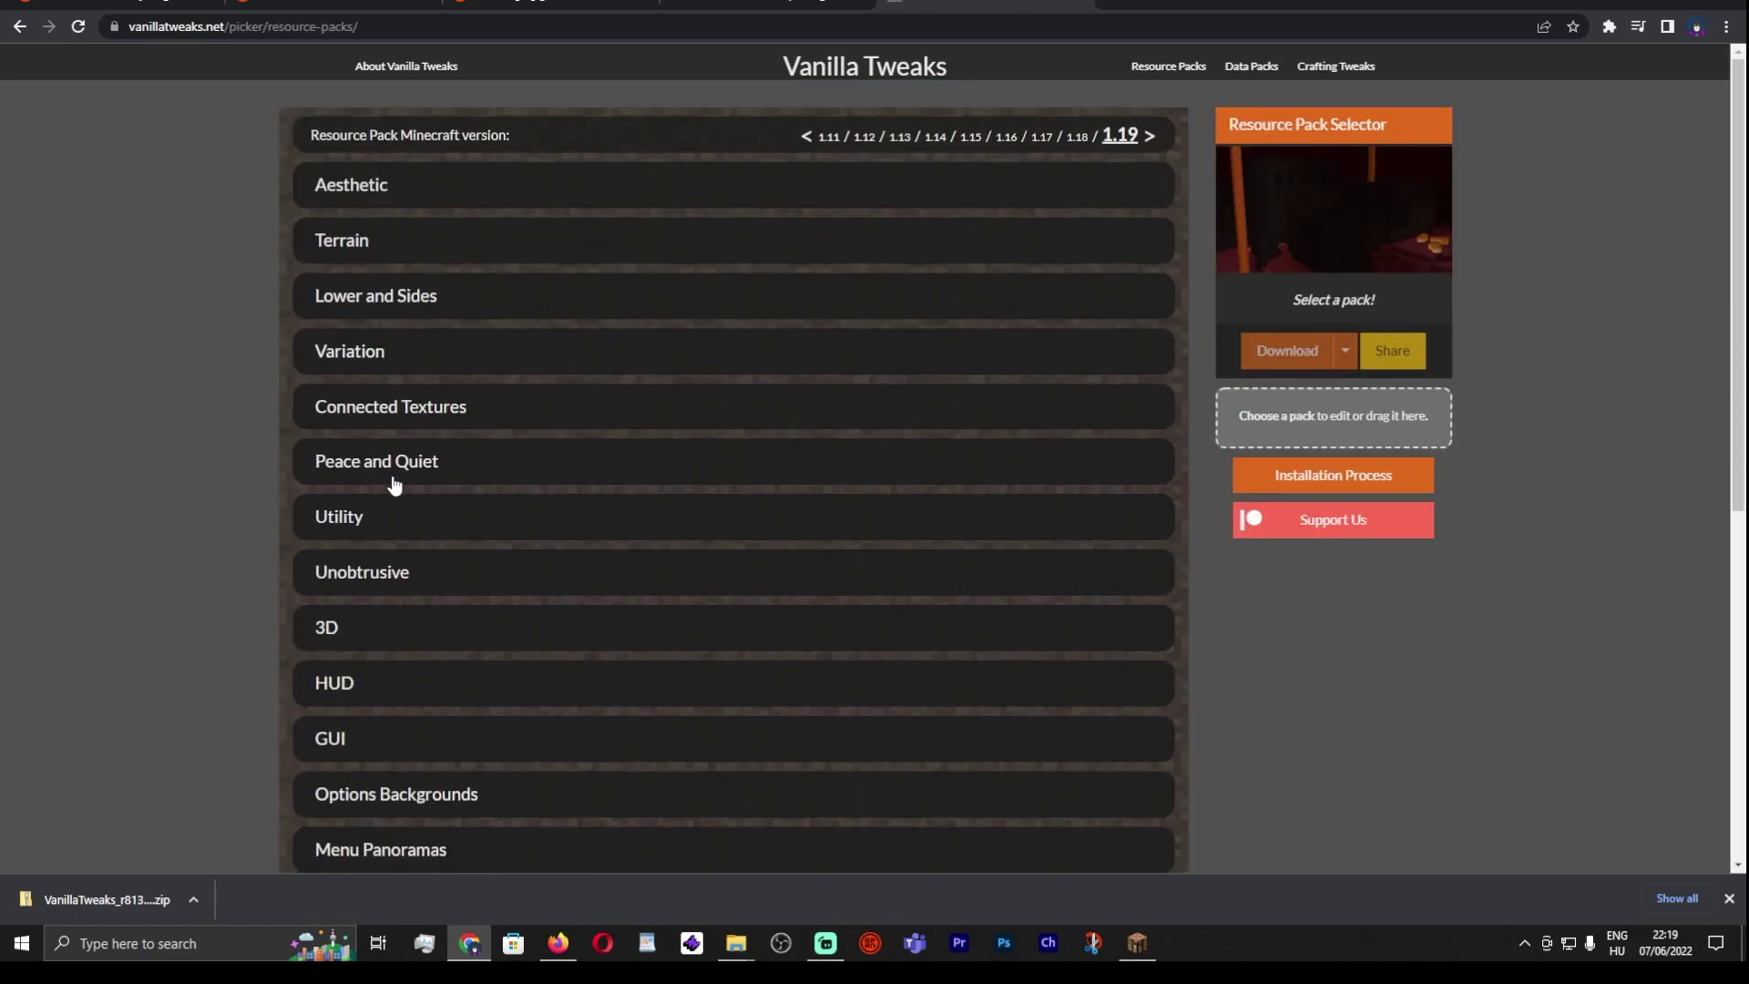
click(395, 522)
scroll(383, 548, down, 2)
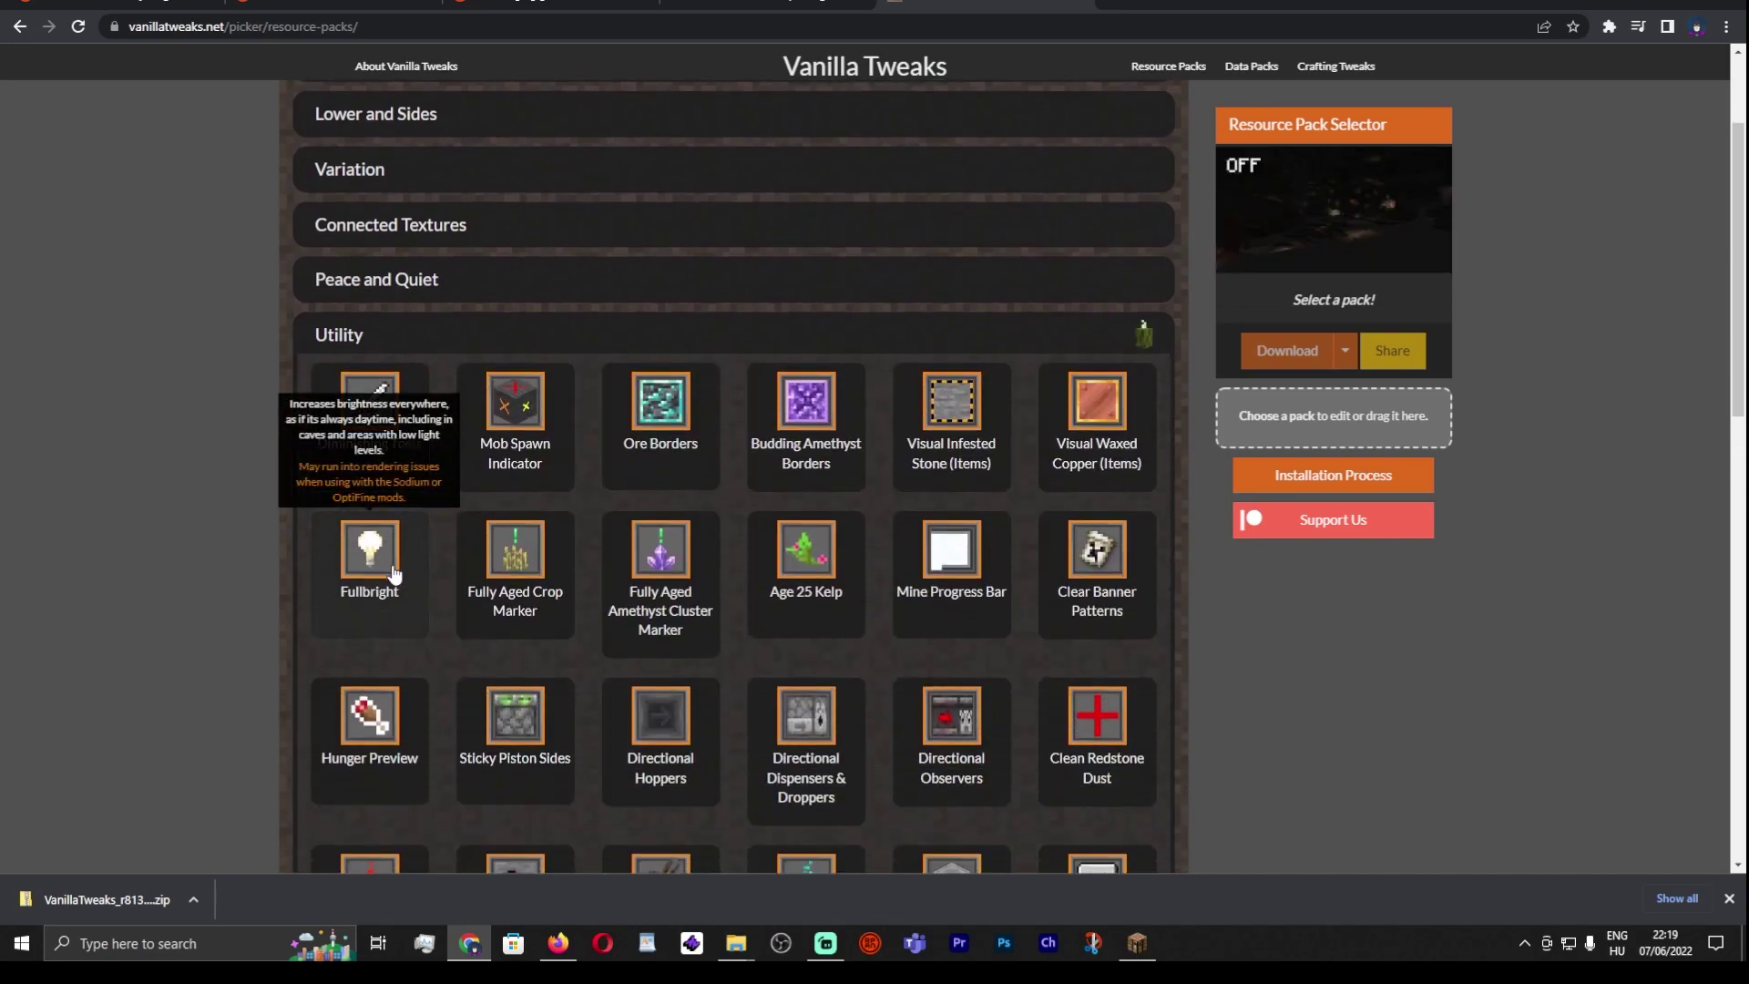
click(369, 560)
click(1312, 426)
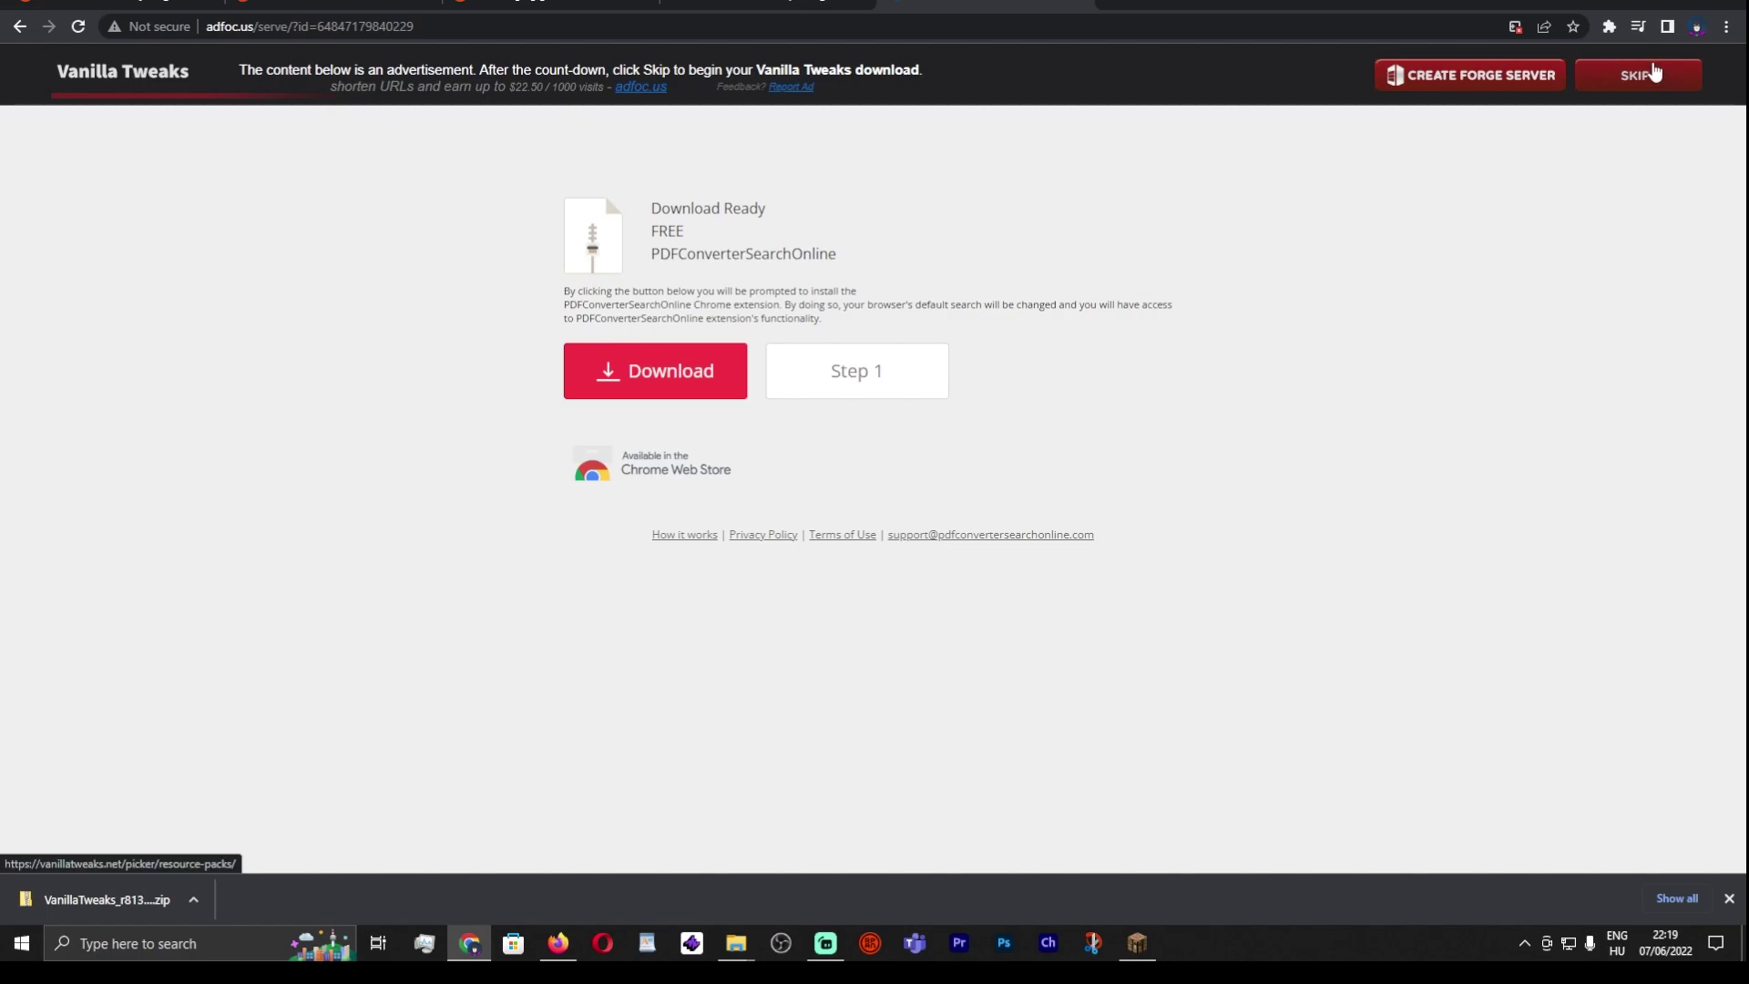
click(1660, 75)
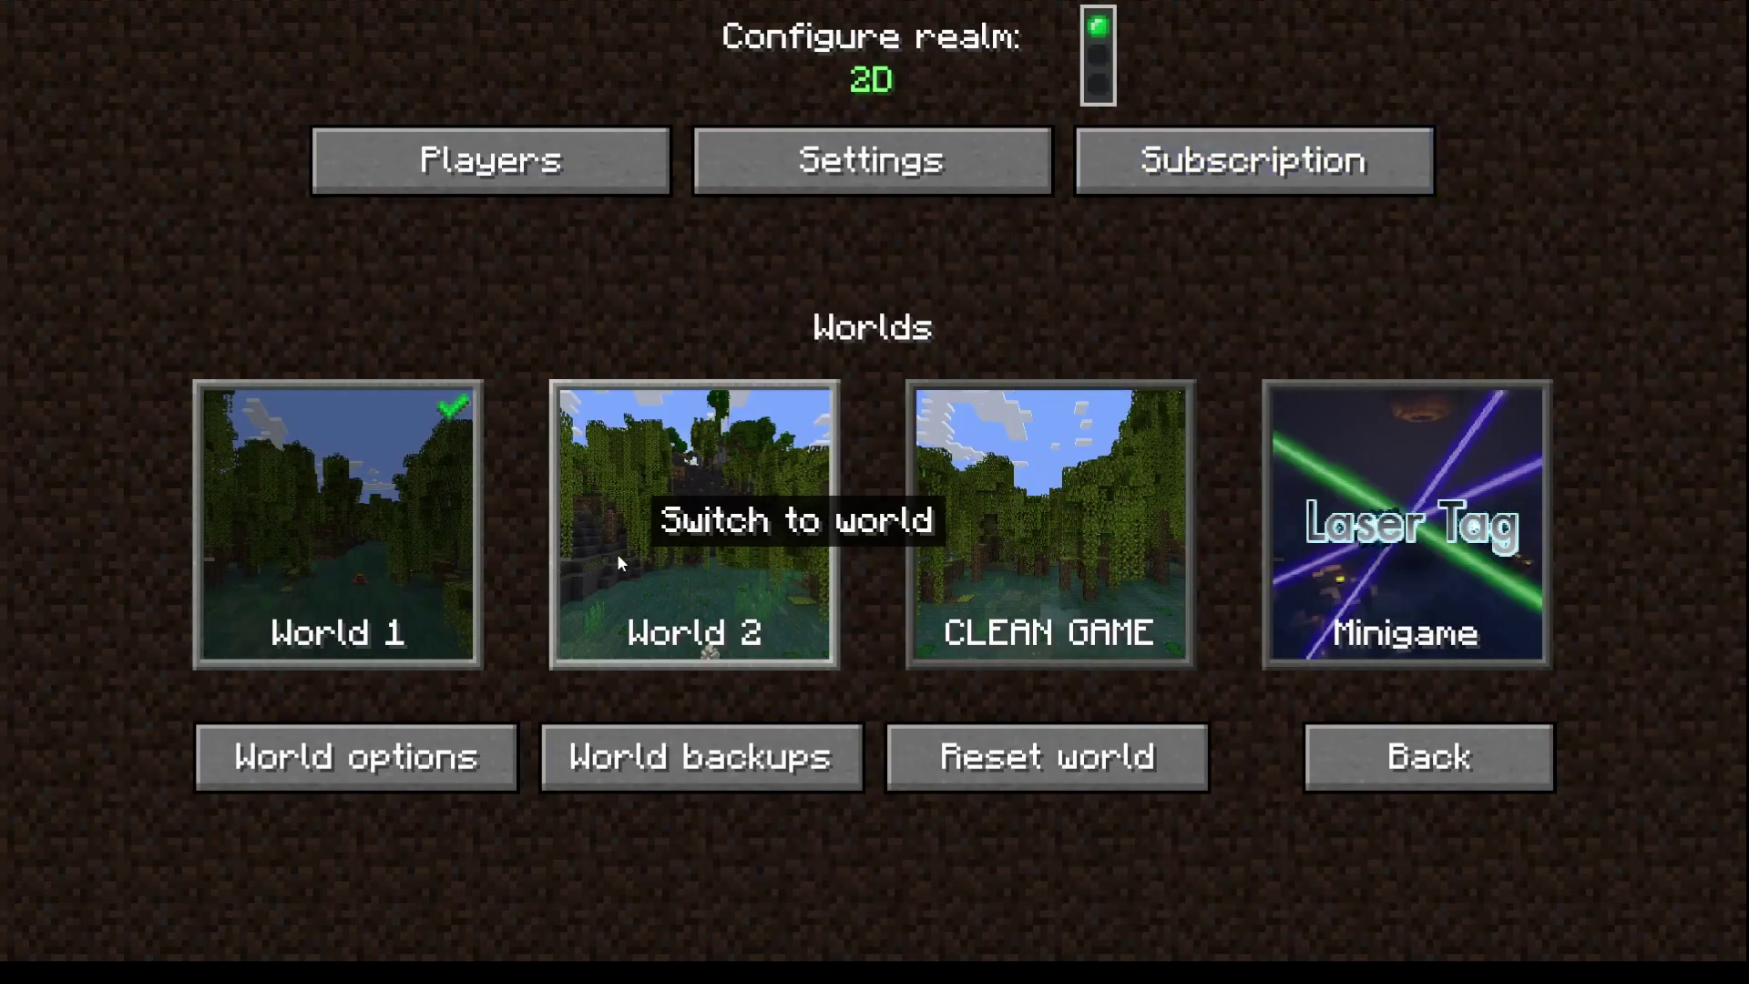
Back out of the realm setup to the title screen and reach Options' Resource Packs screen.
click(1342, 782)
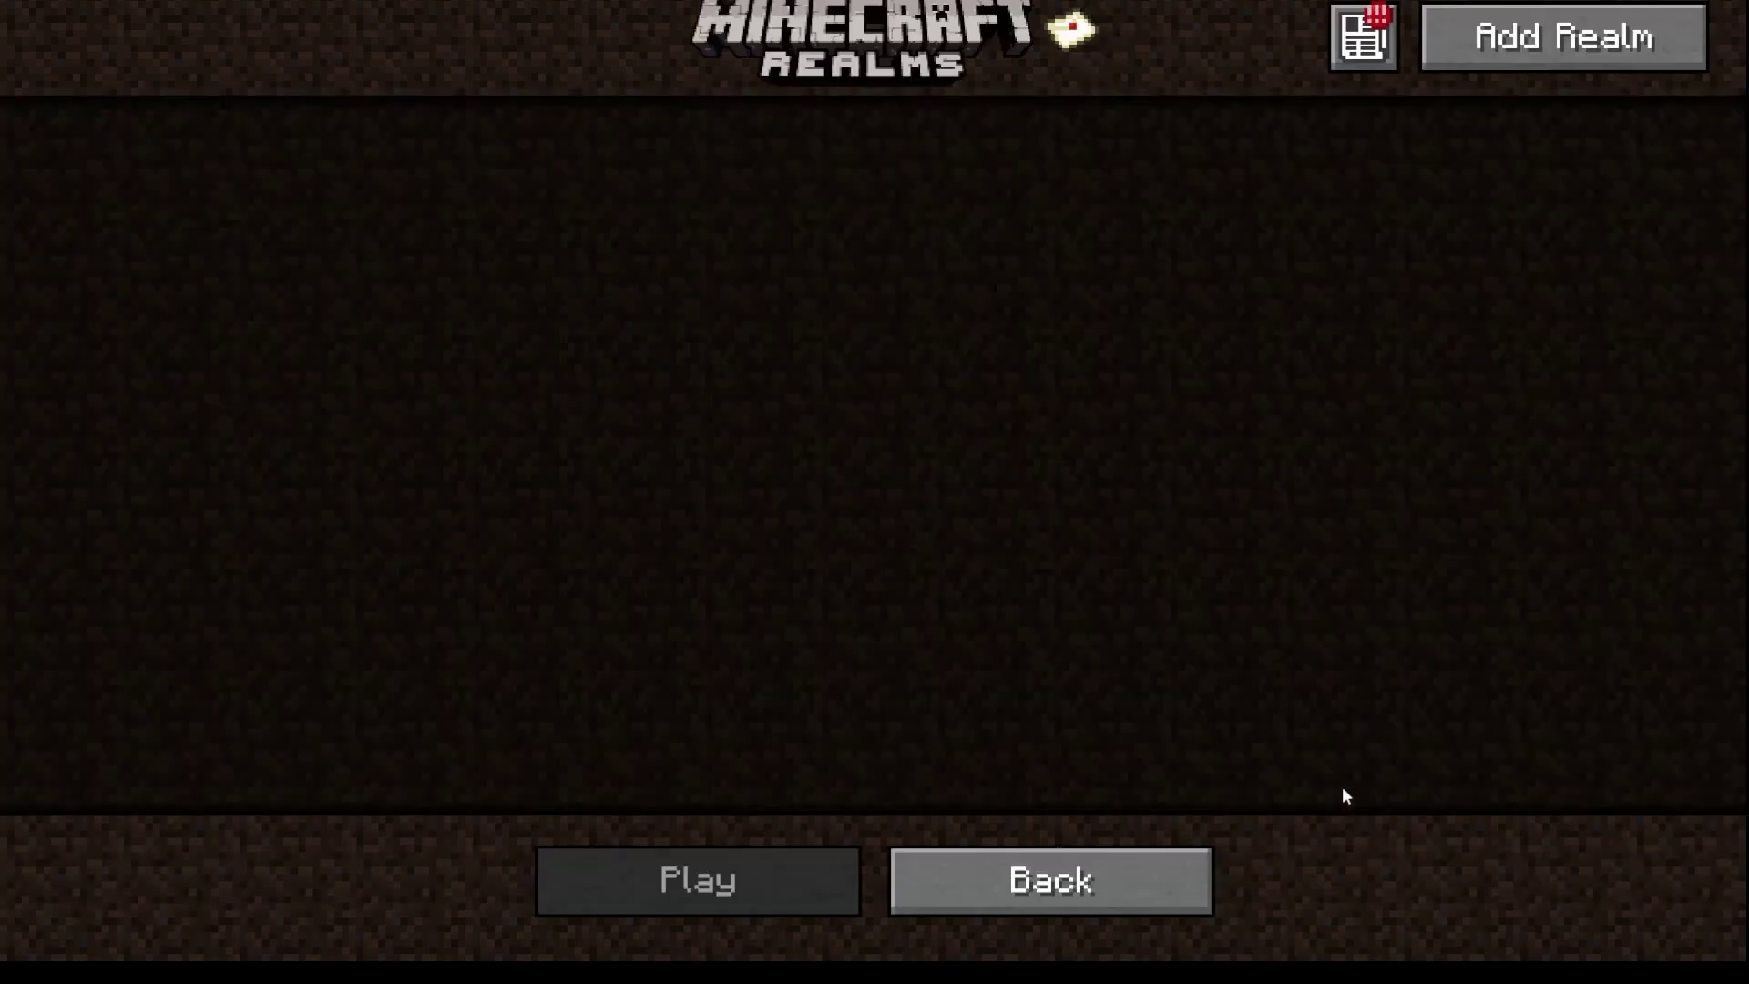
click(1016, 870)
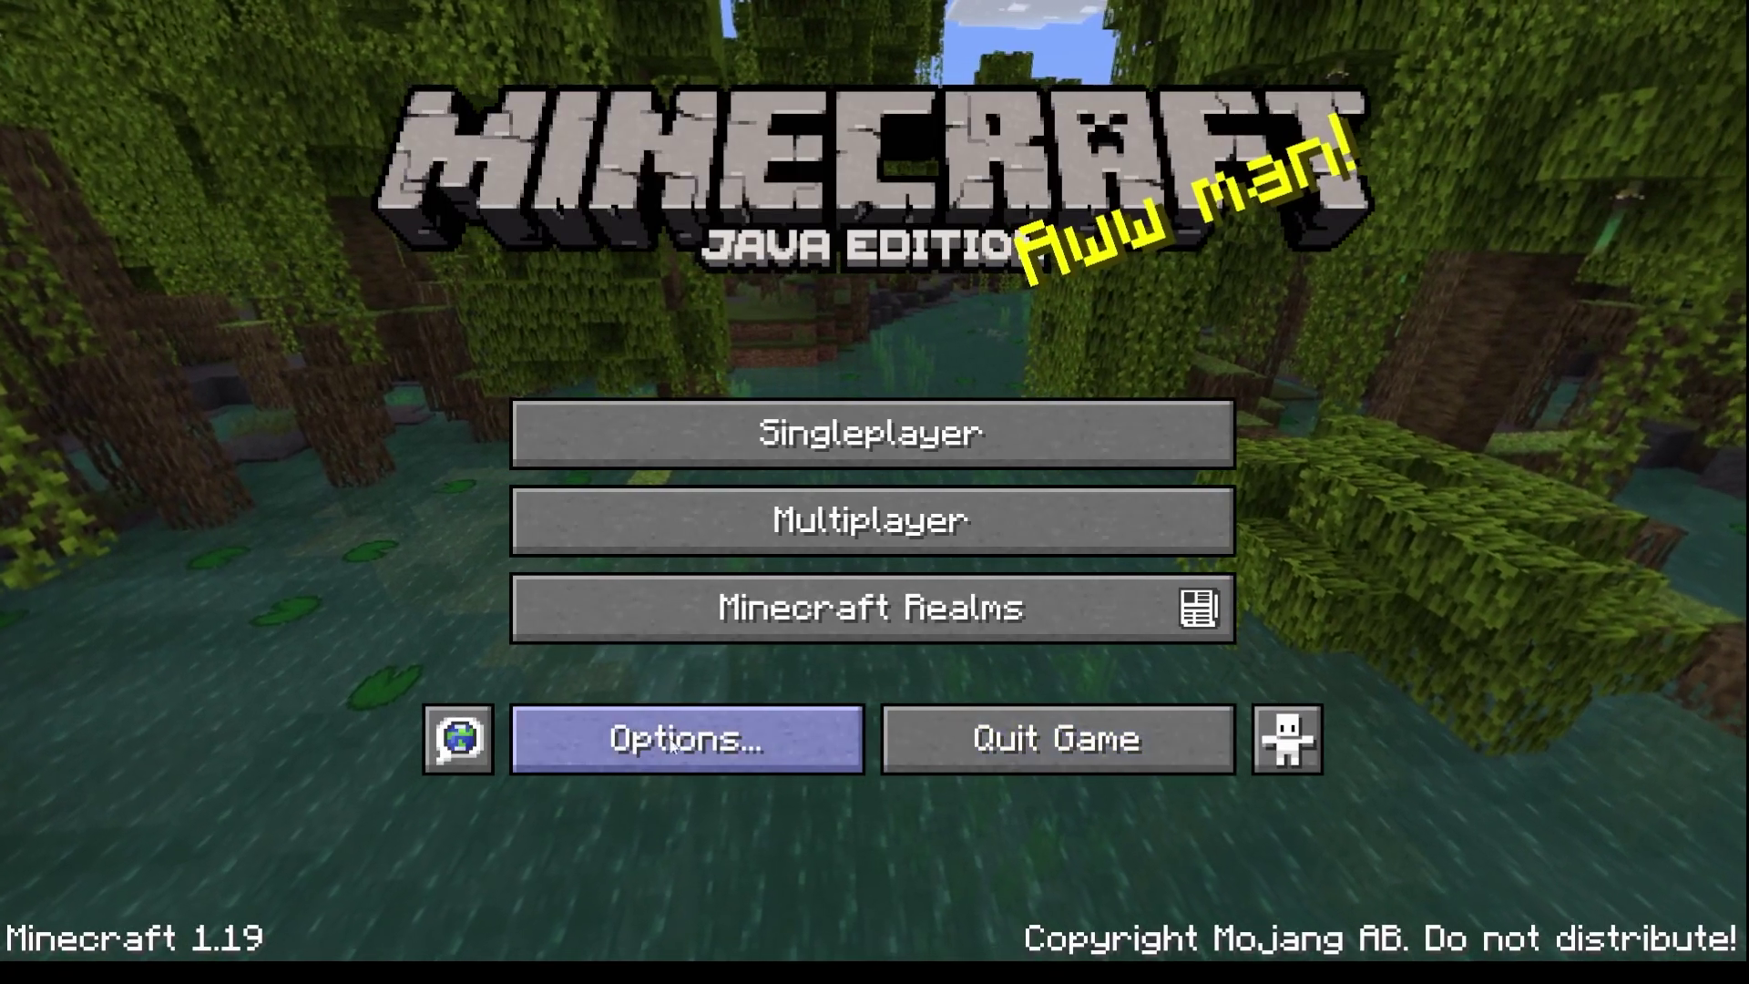
click(675, 739)
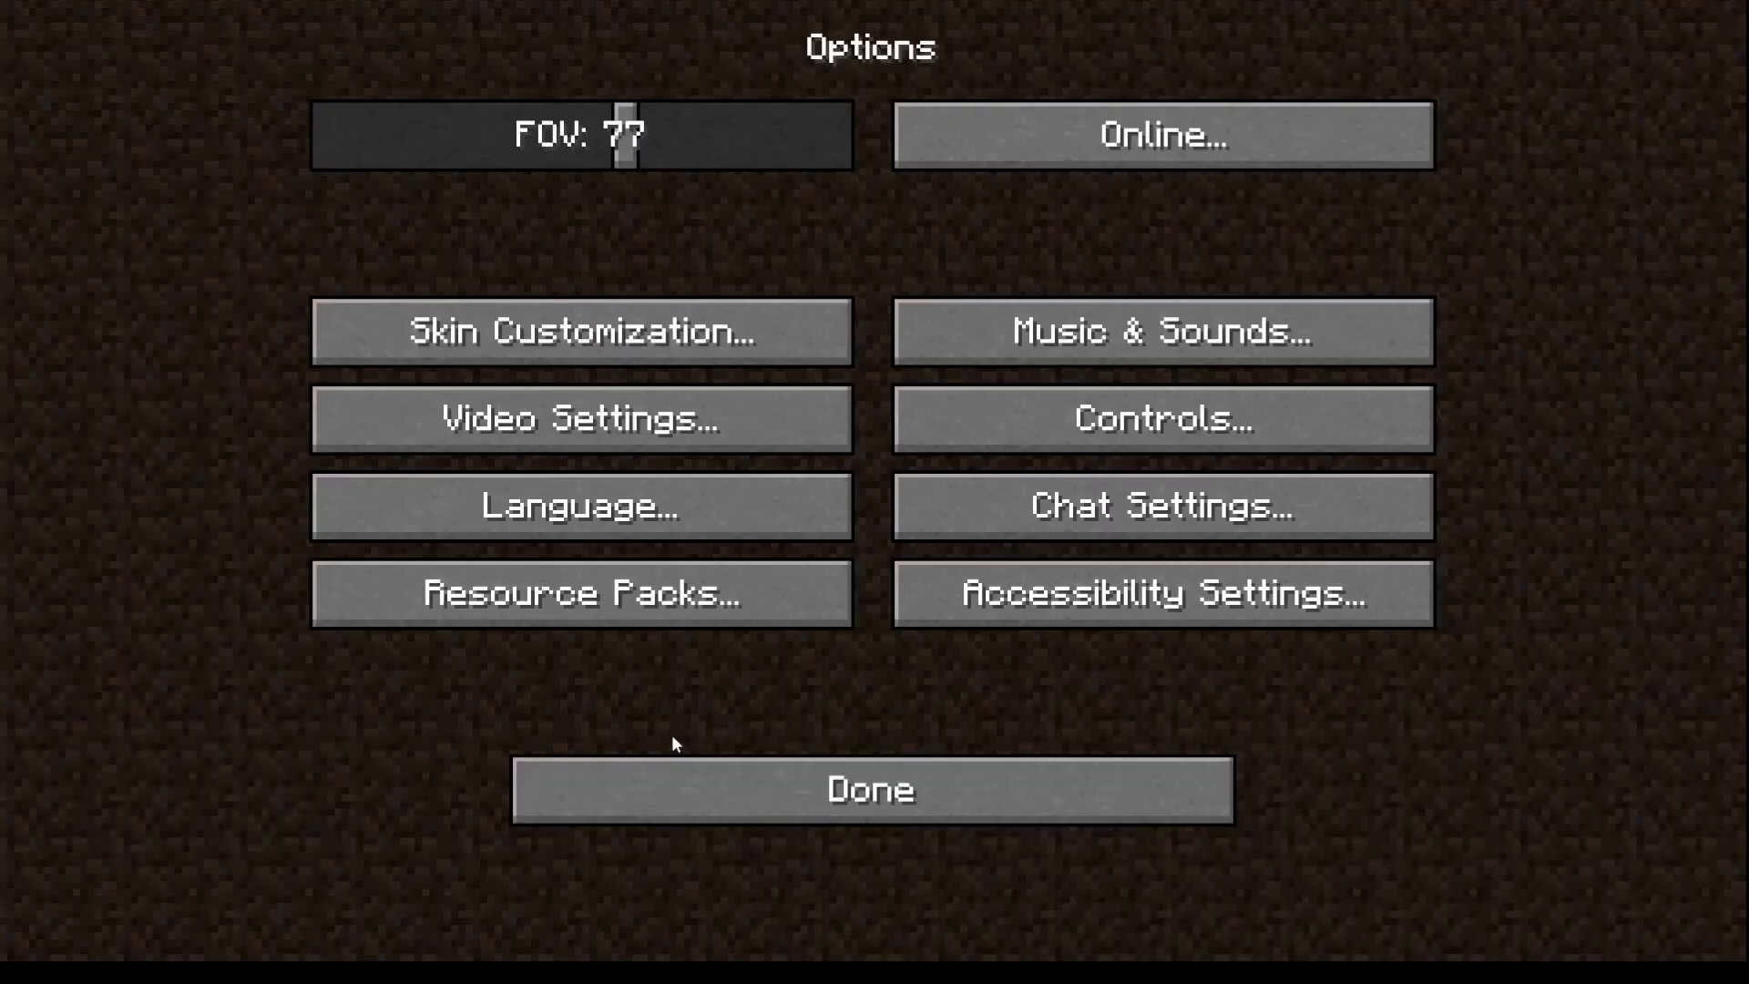
click(696, 616)
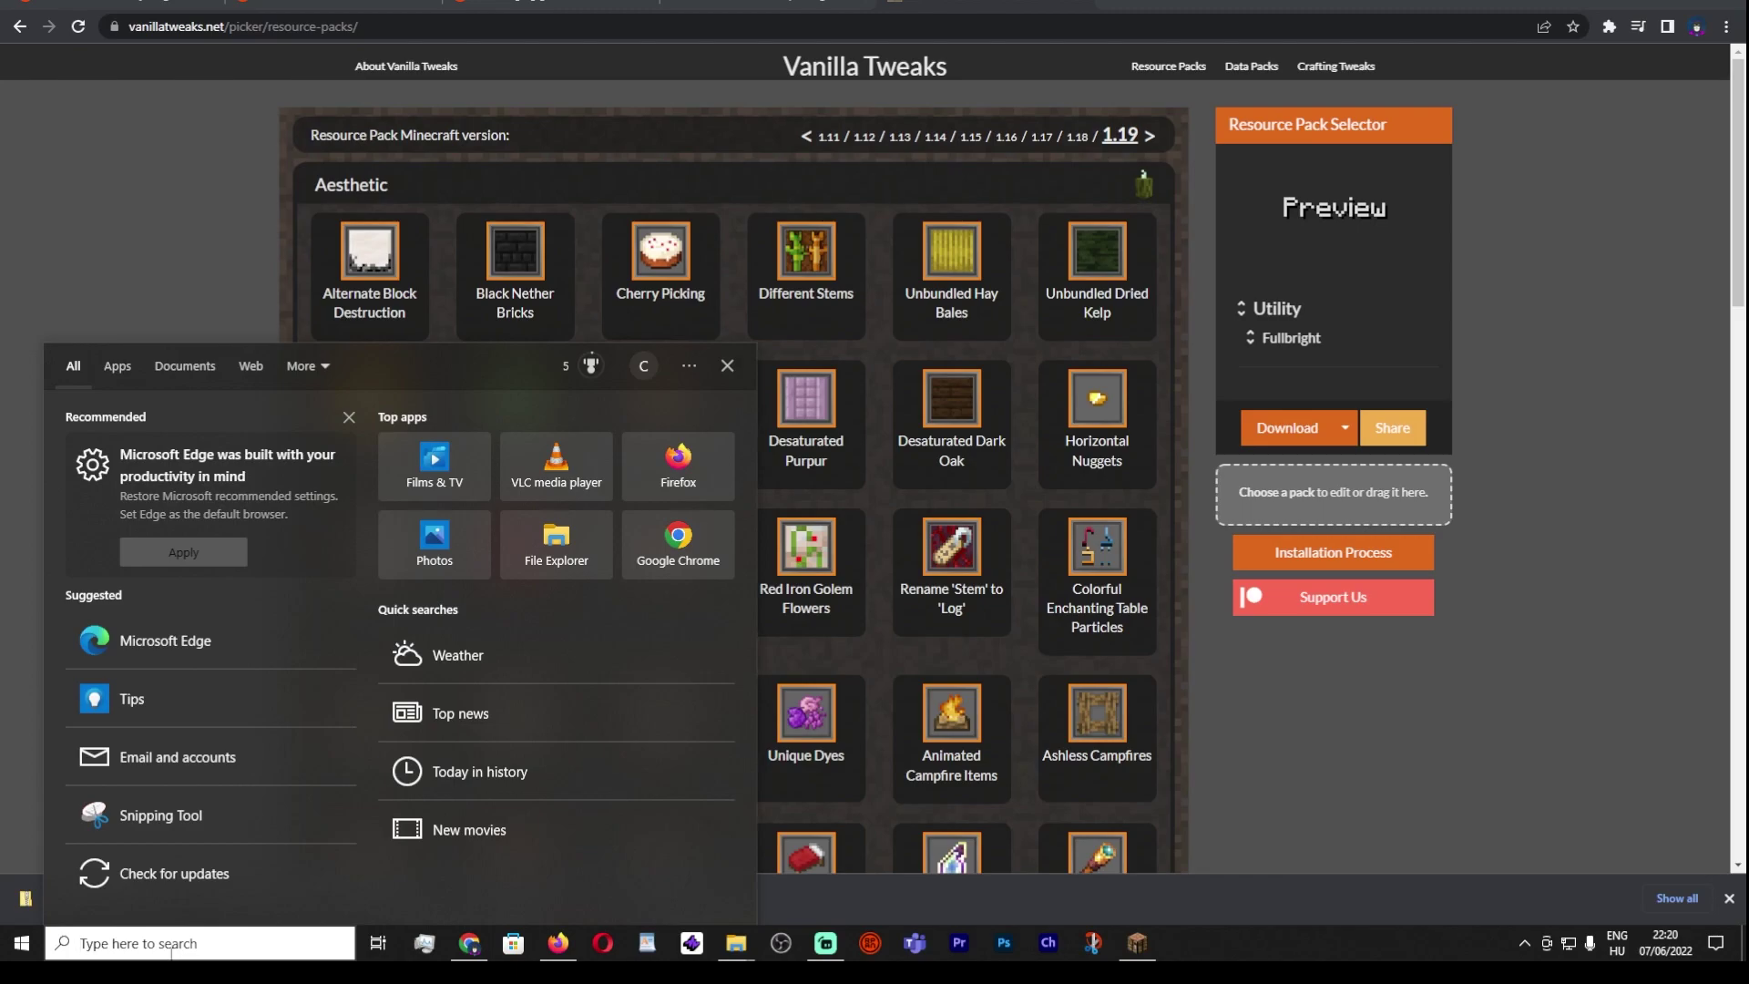
text(%)
Search Windows for %appdata%.
key(BackSpace)
text(%)
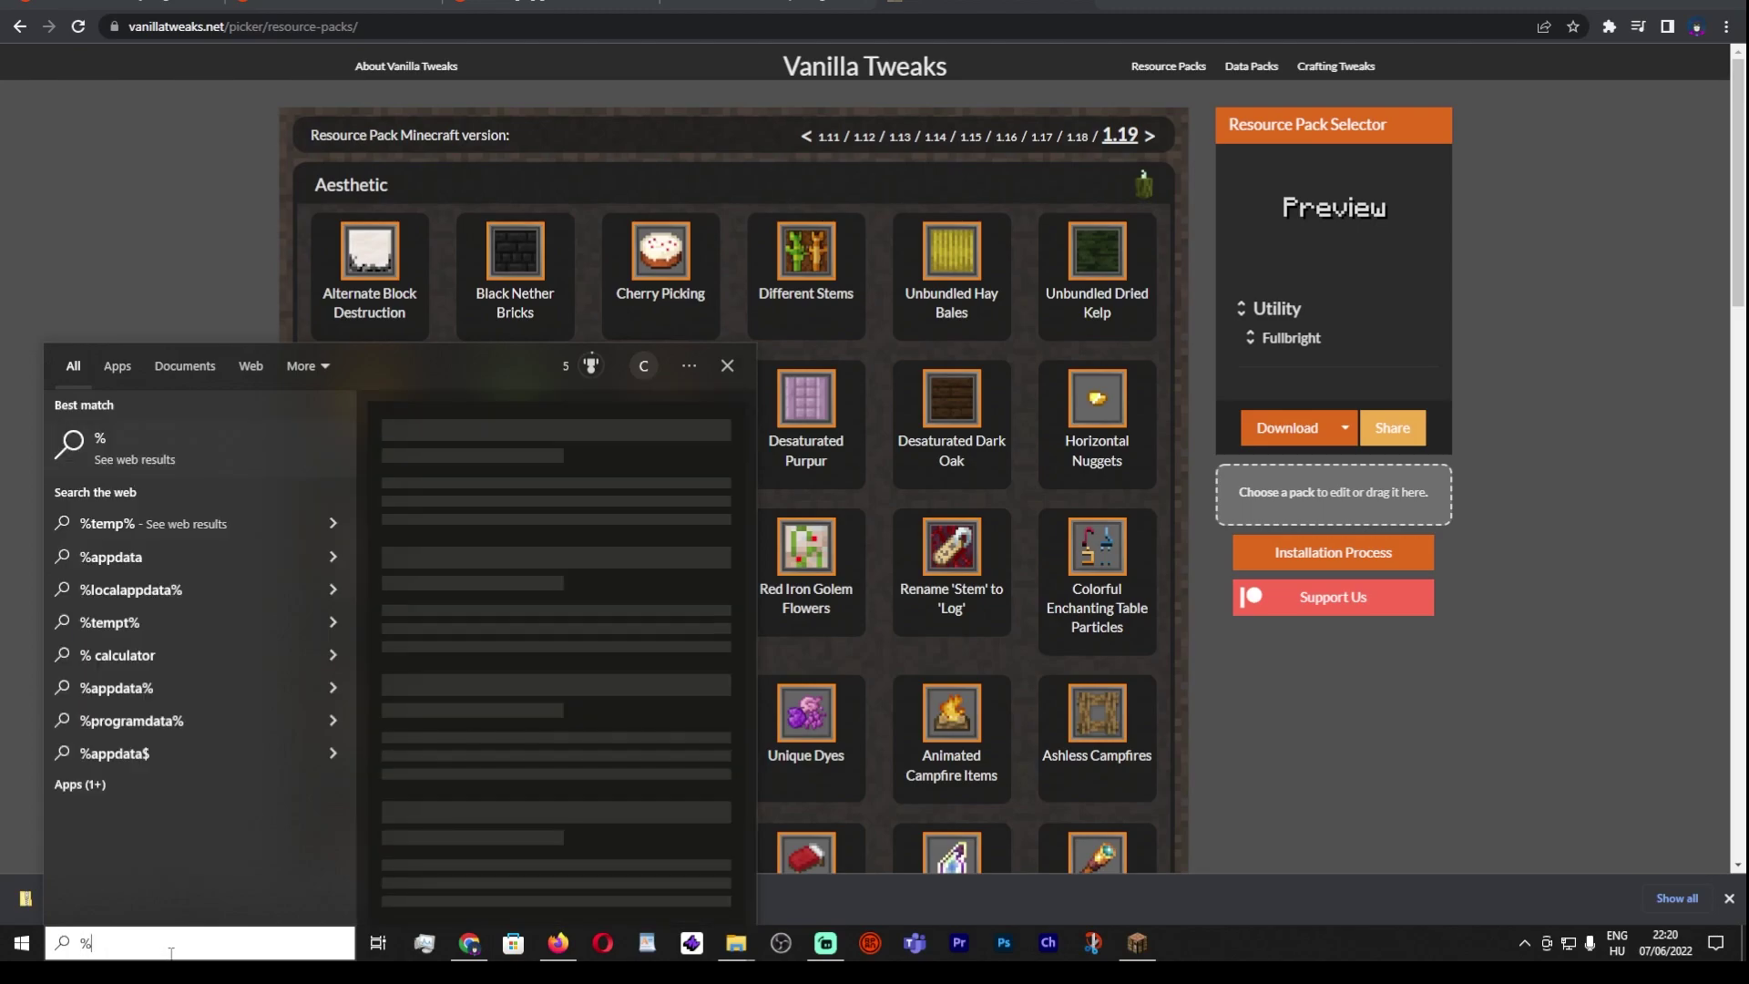
text(a)
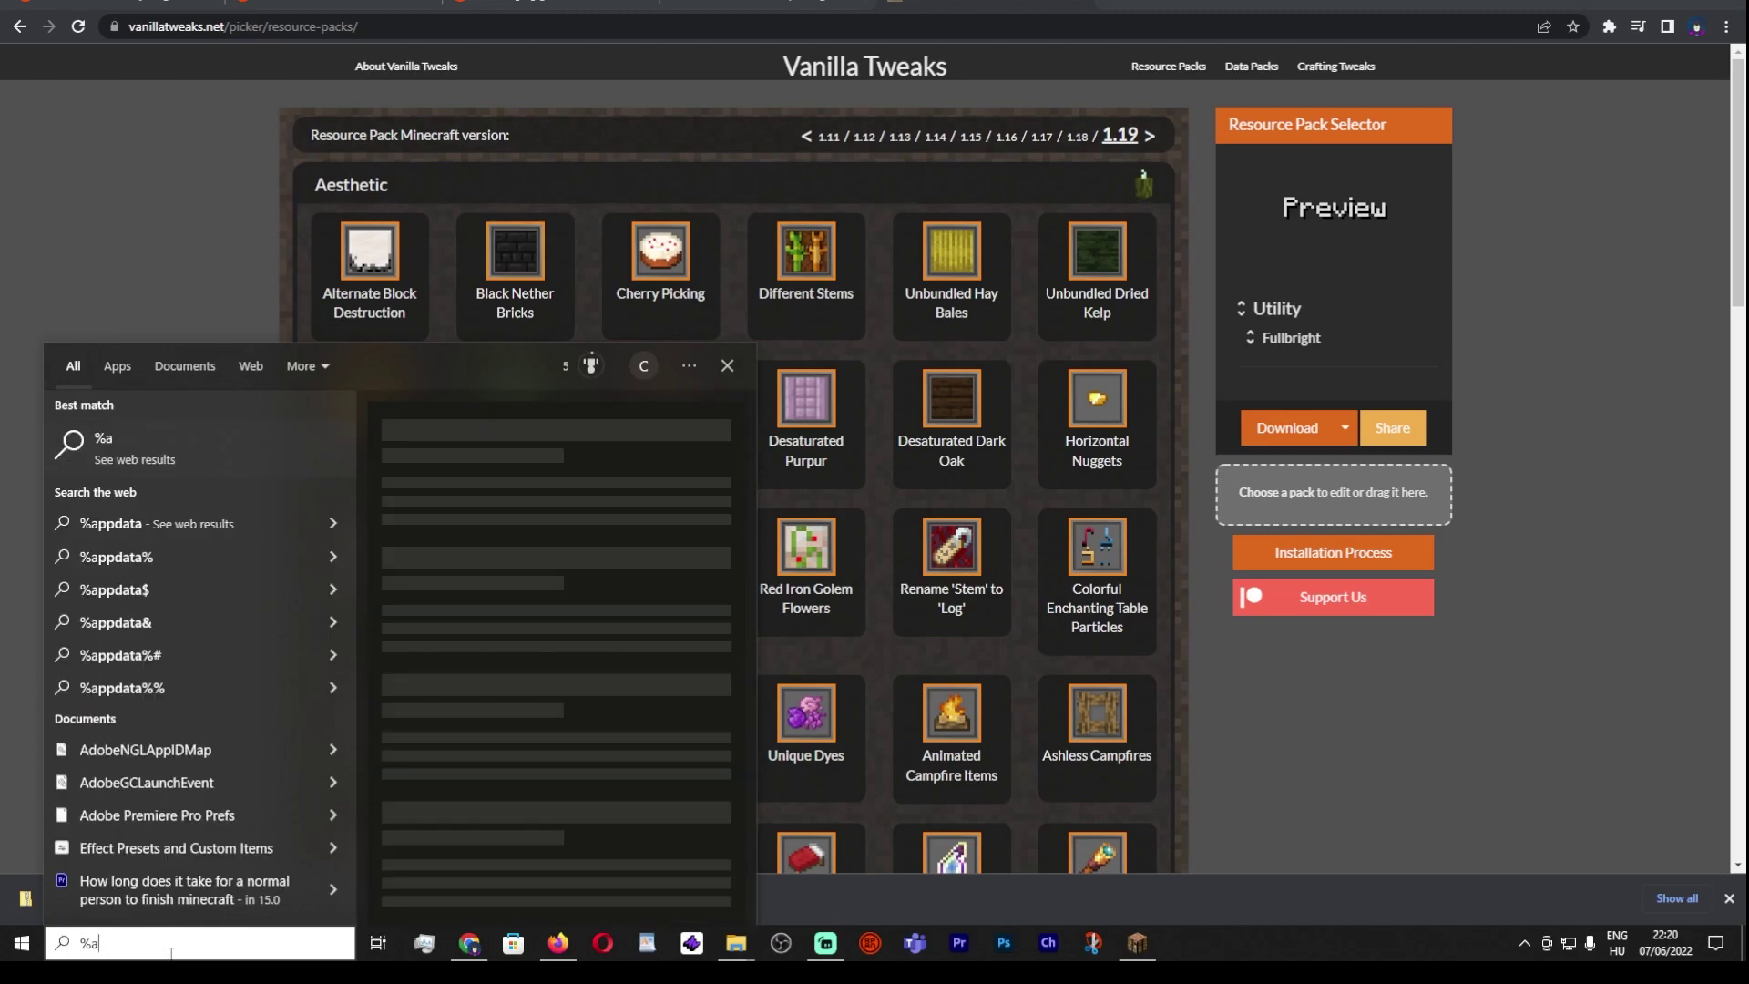
text(ppdata)
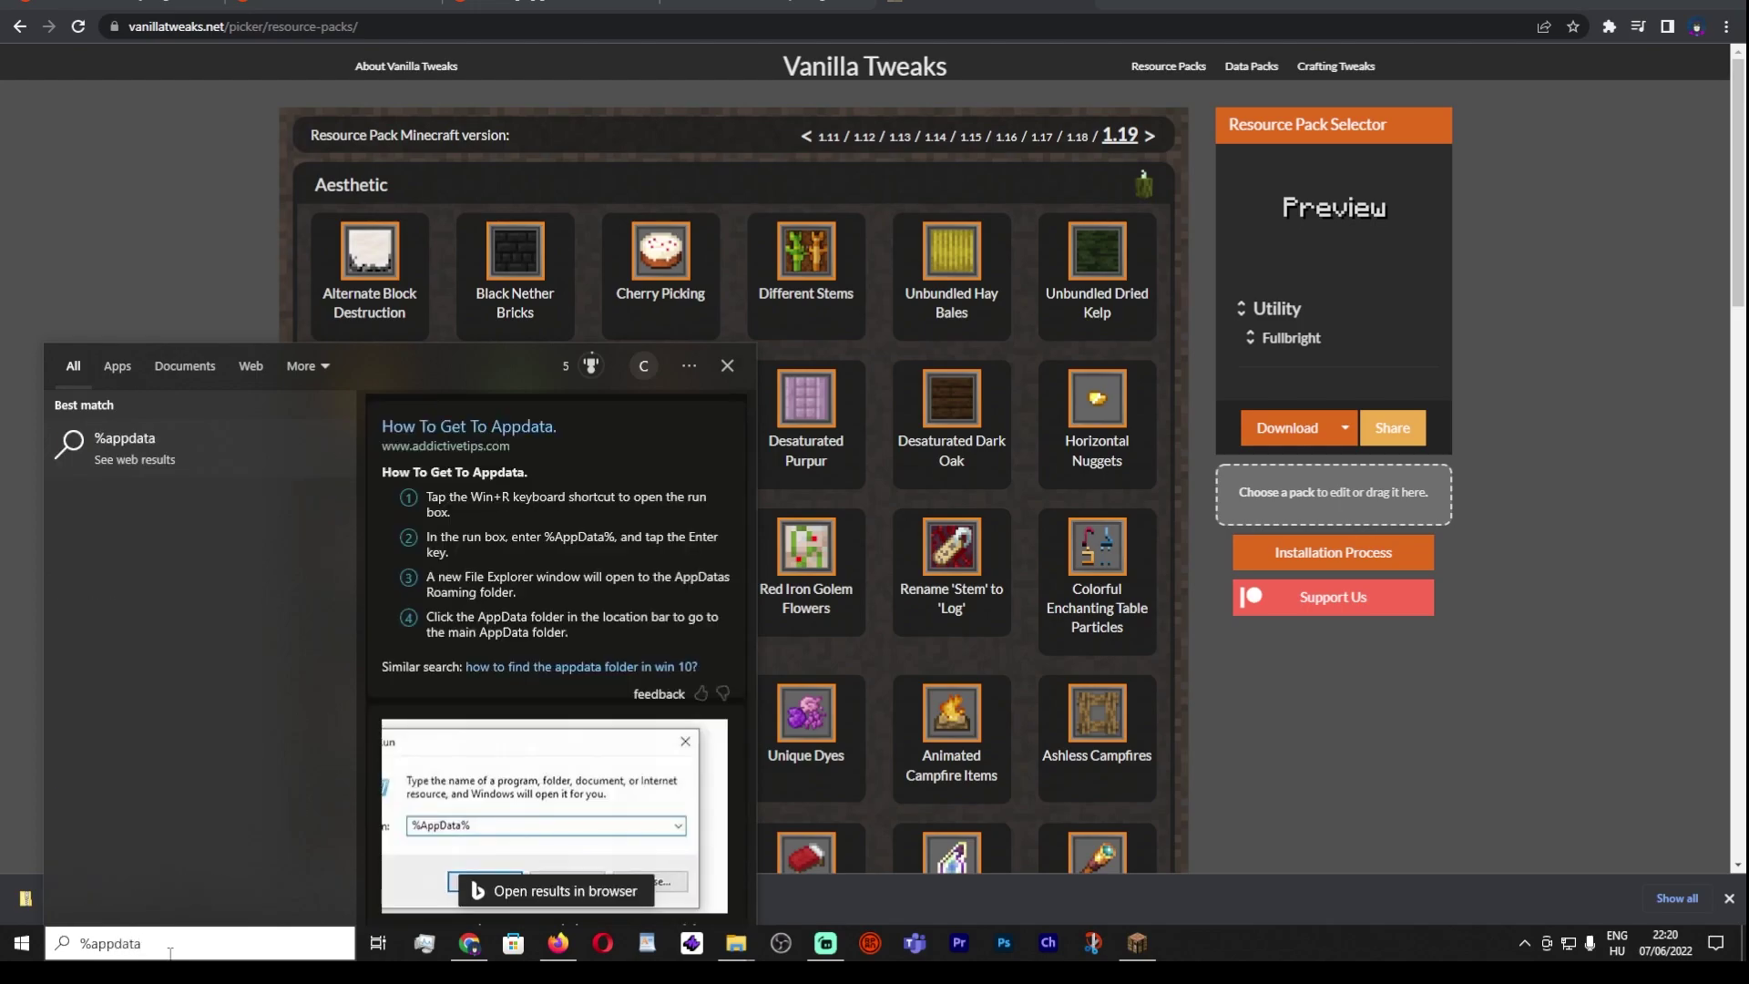
text(%)
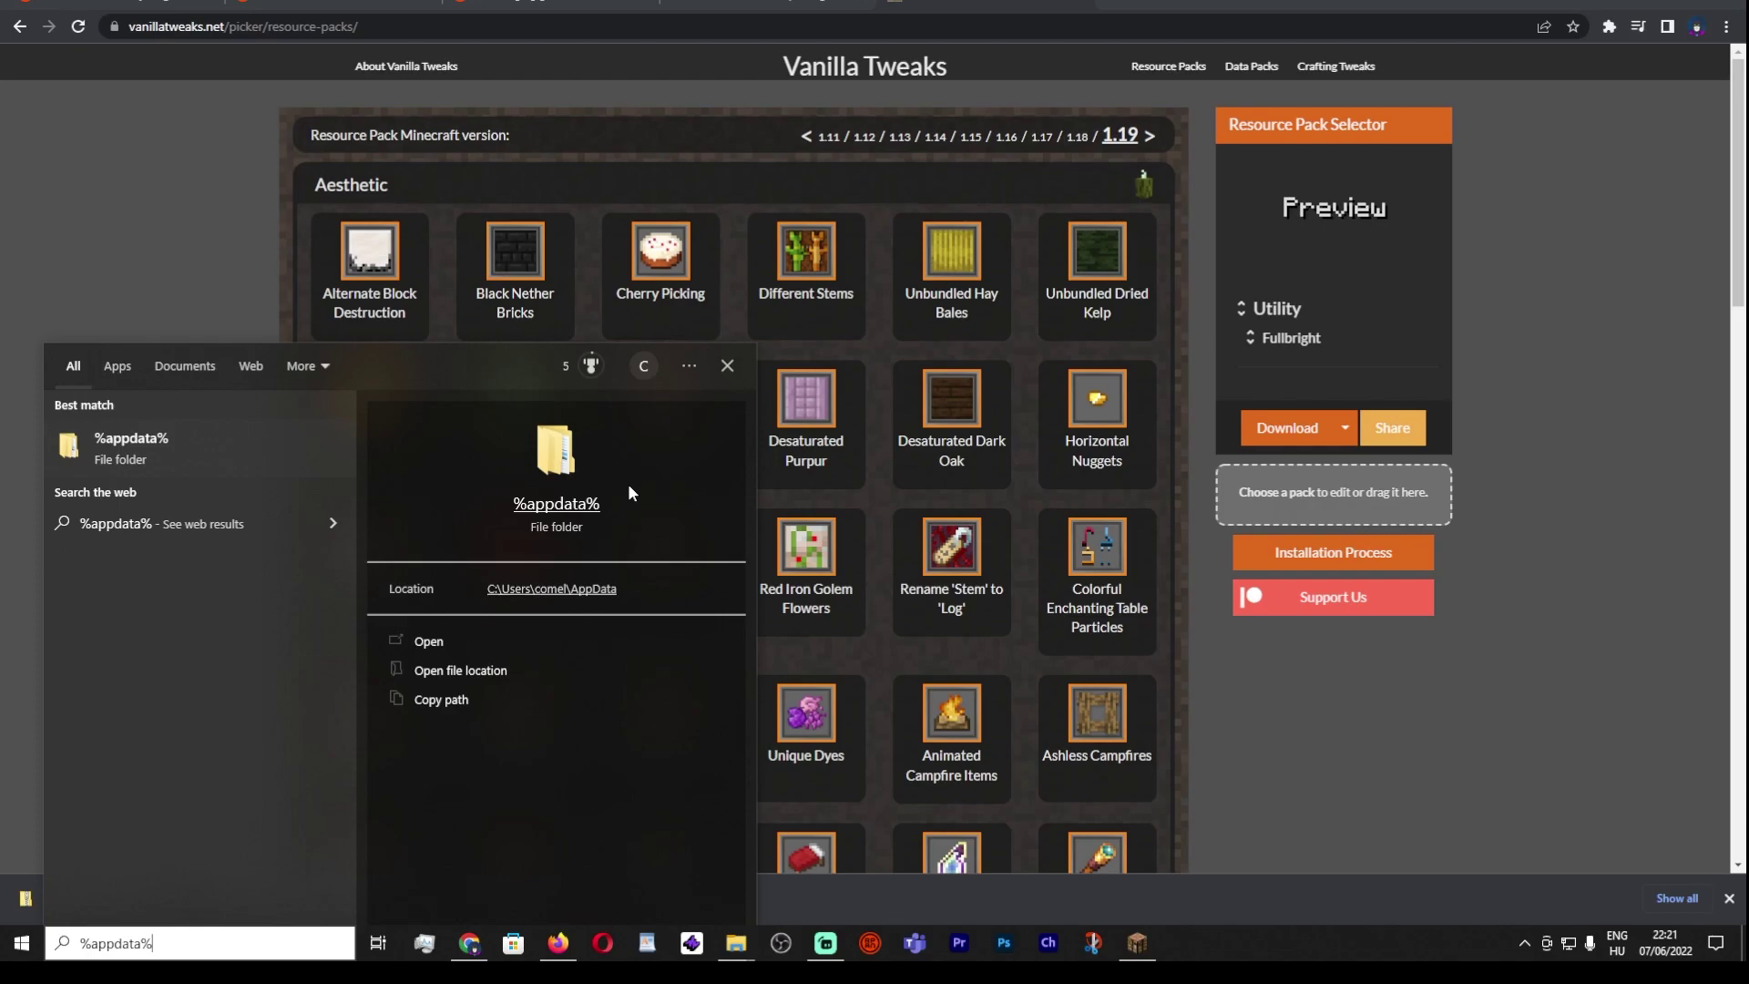
Open AppData\Roaming in File Explorer, enter .minecraft and select the resourcepacks folder.
click(577, 503)
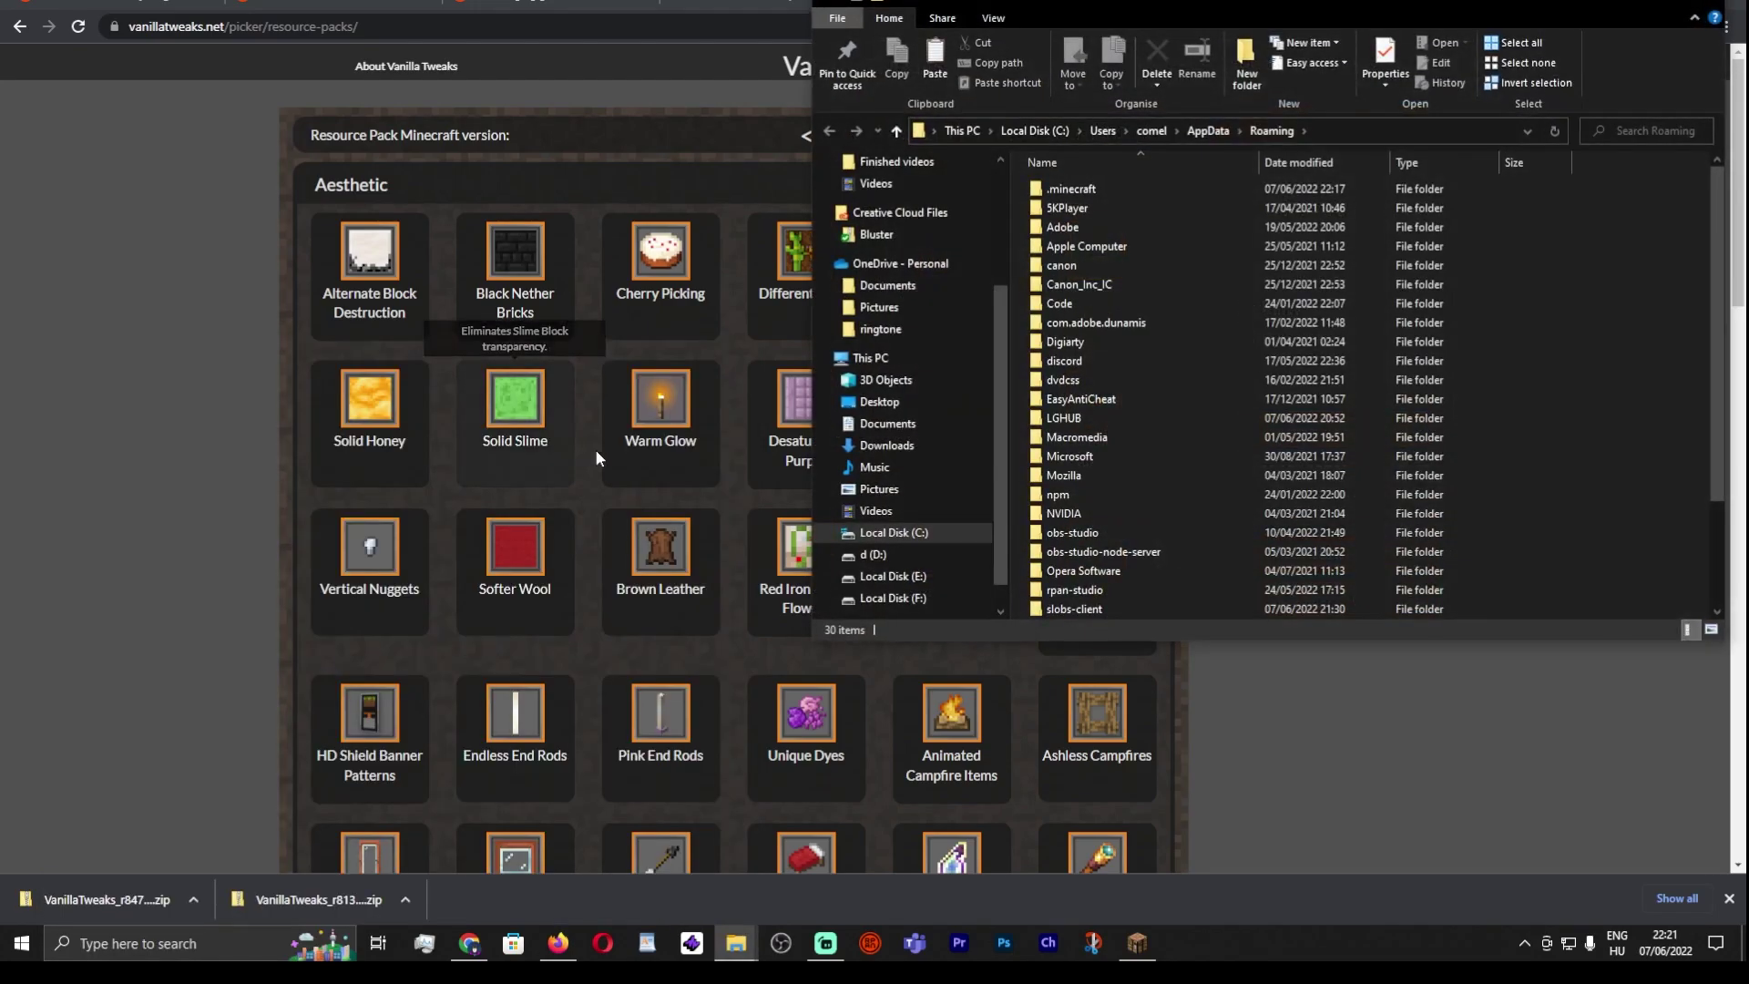
double_click(1083, 188)
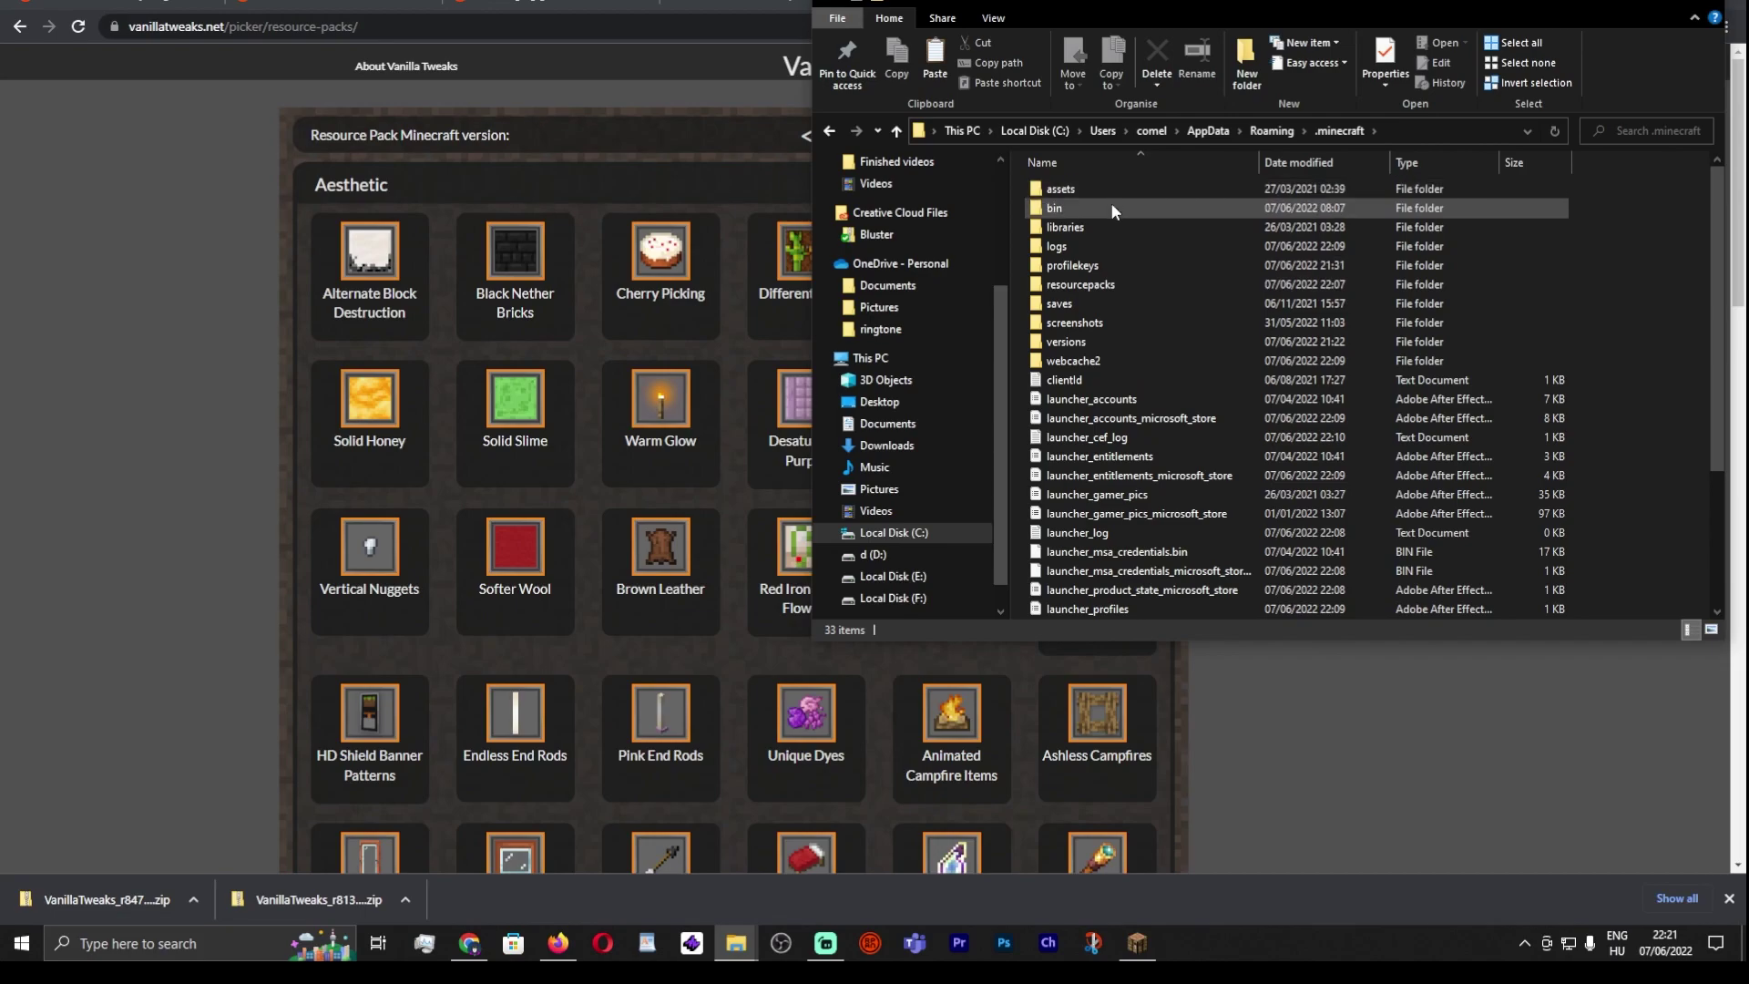
click(1102, 285)
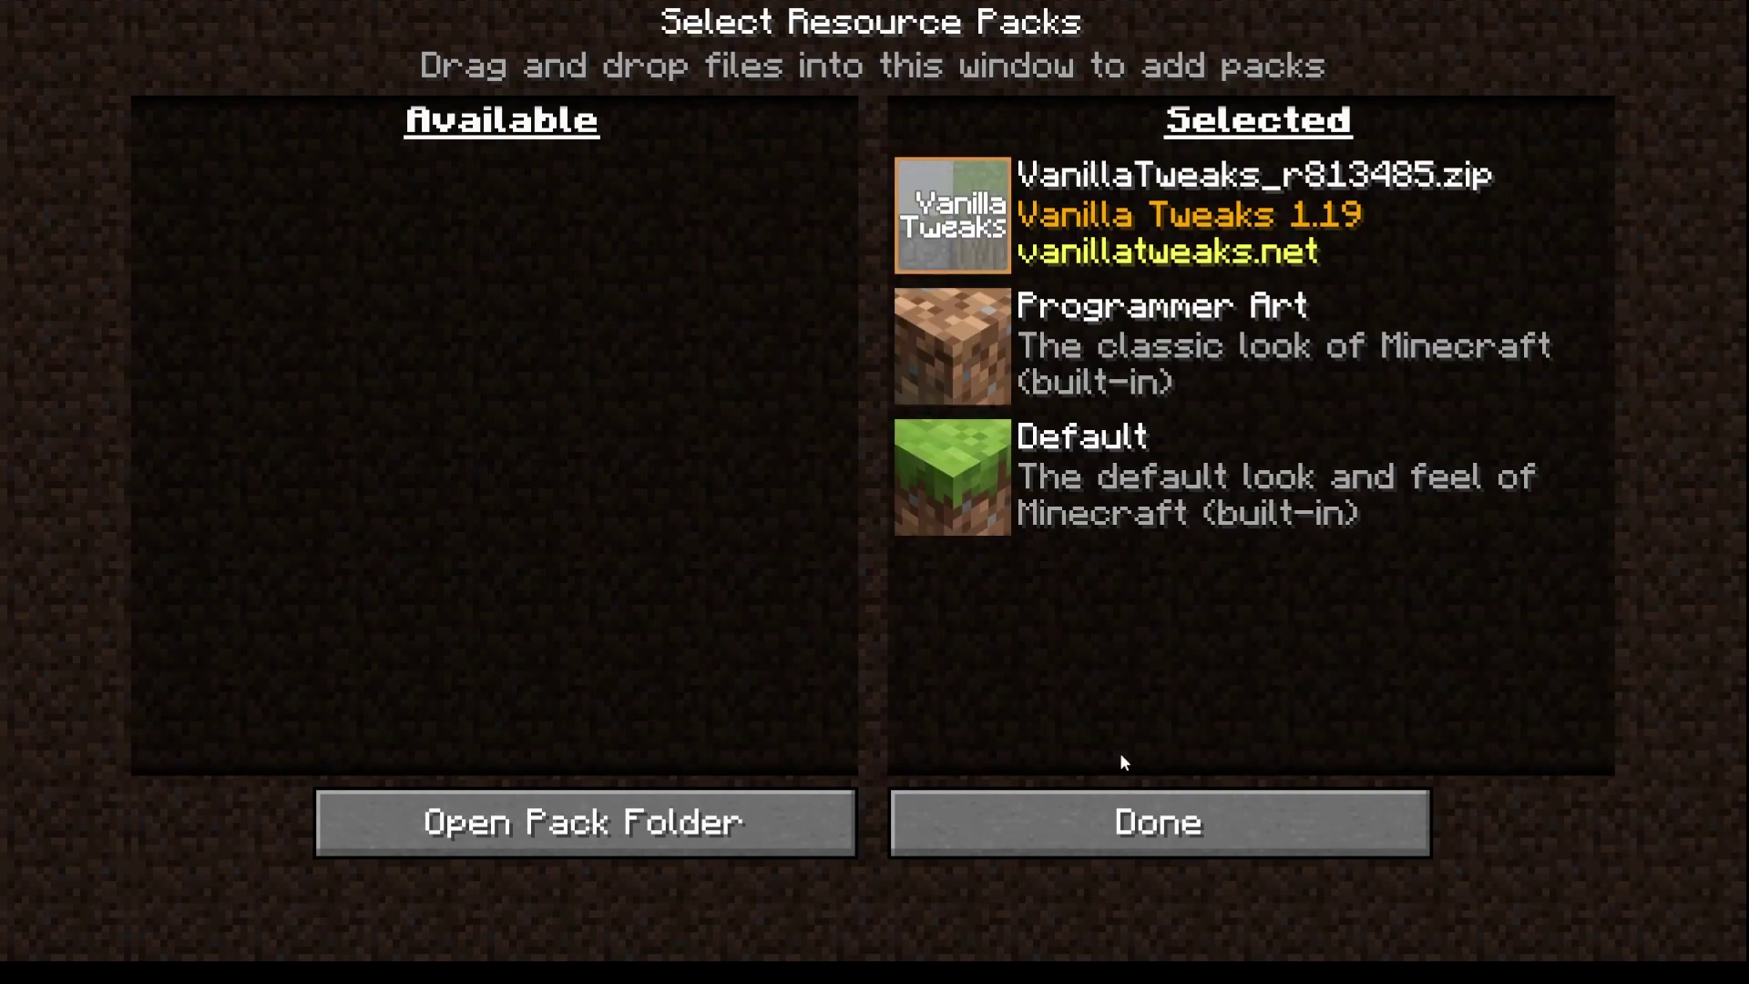
Apply the Vanilla Tweaks pack, then select and join the 2D realm from Minecraft Realms.
click(1129, 819)
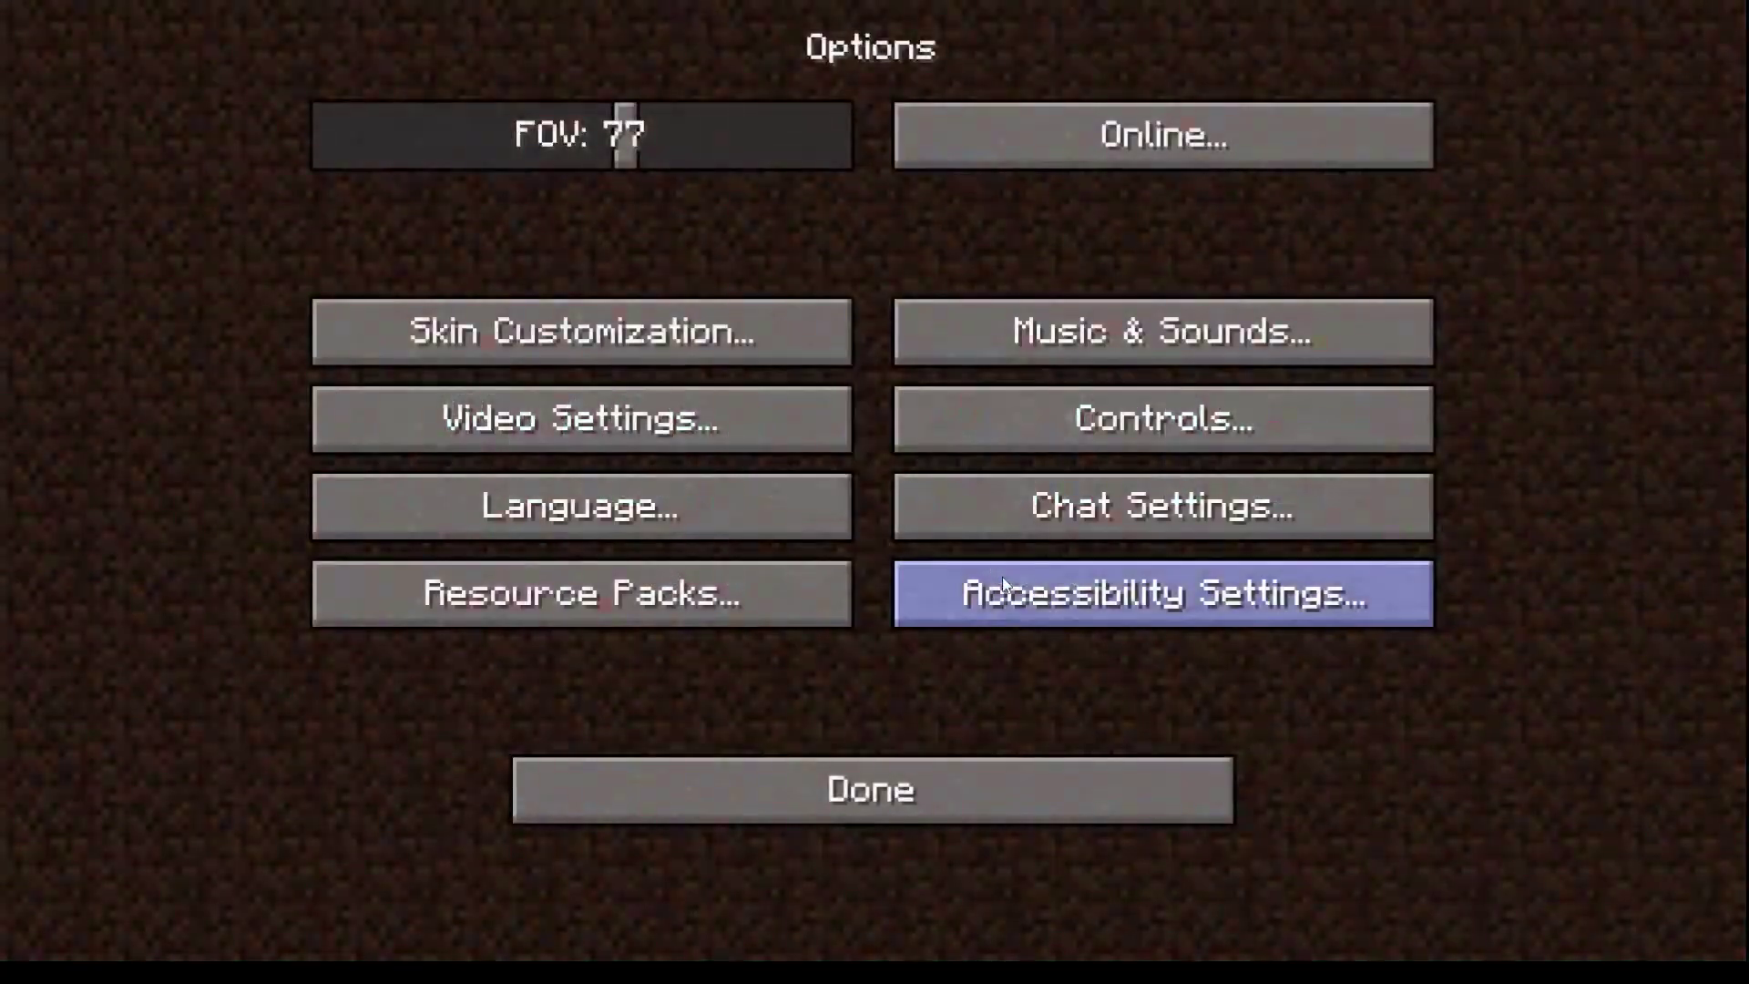
click(975, 807)
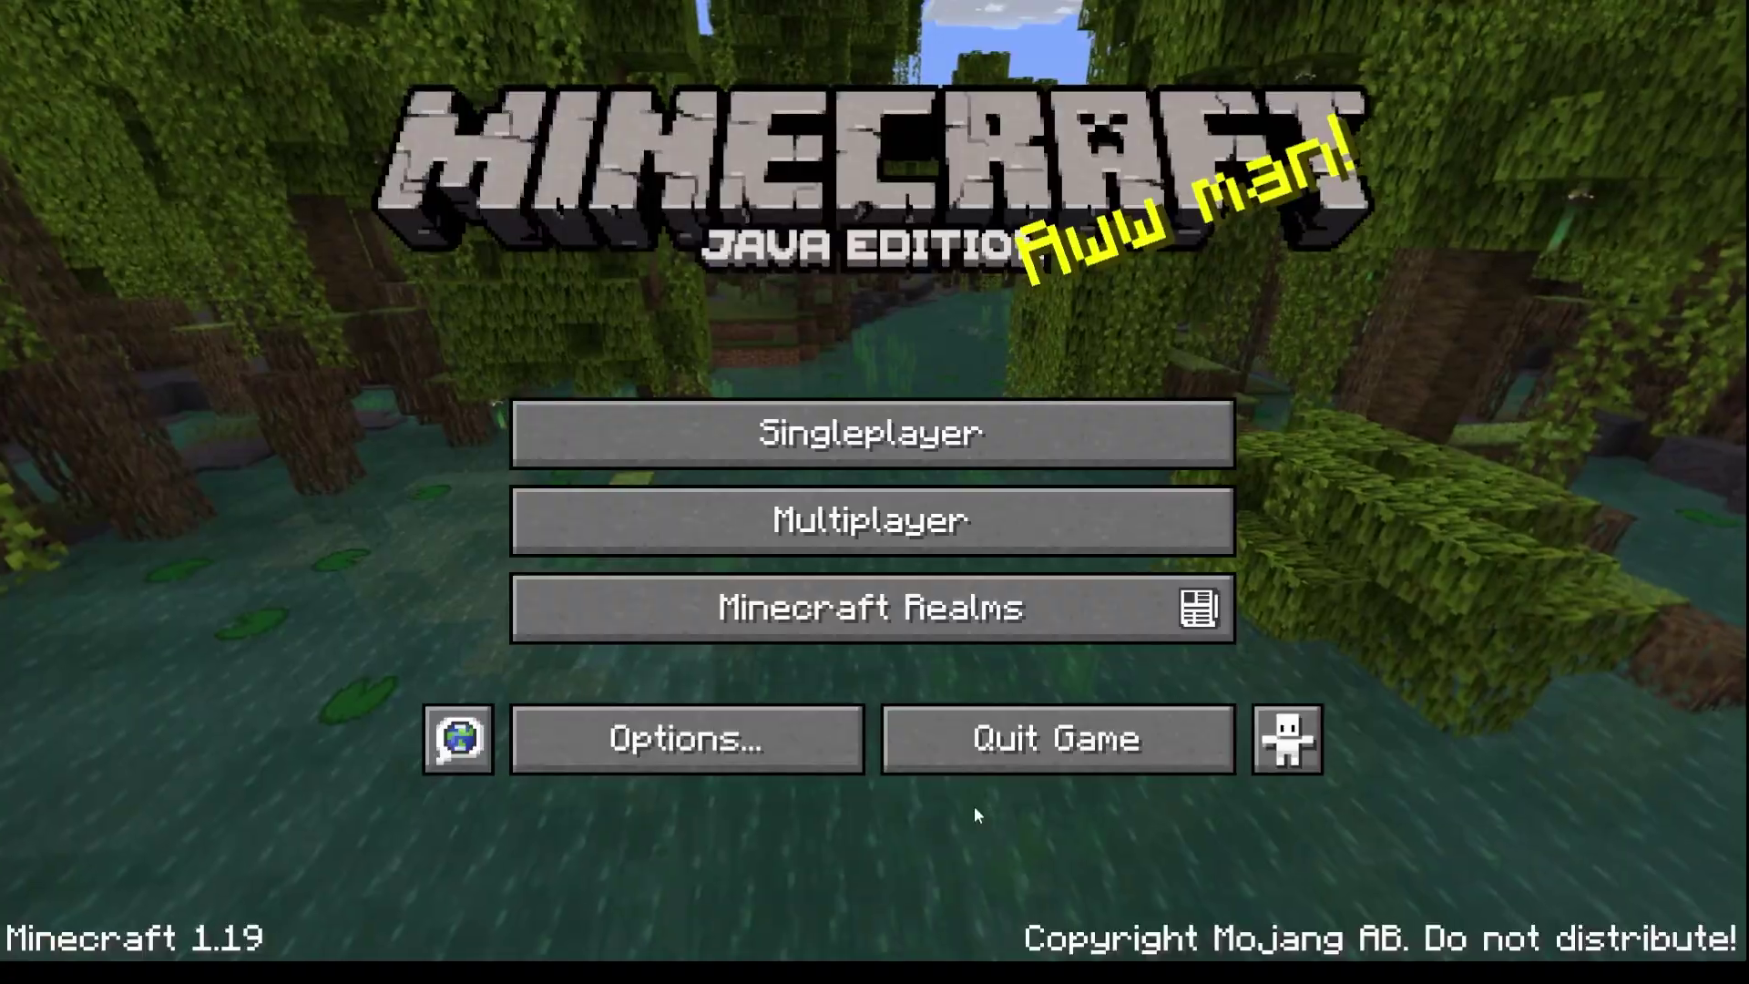
click(852, 597)
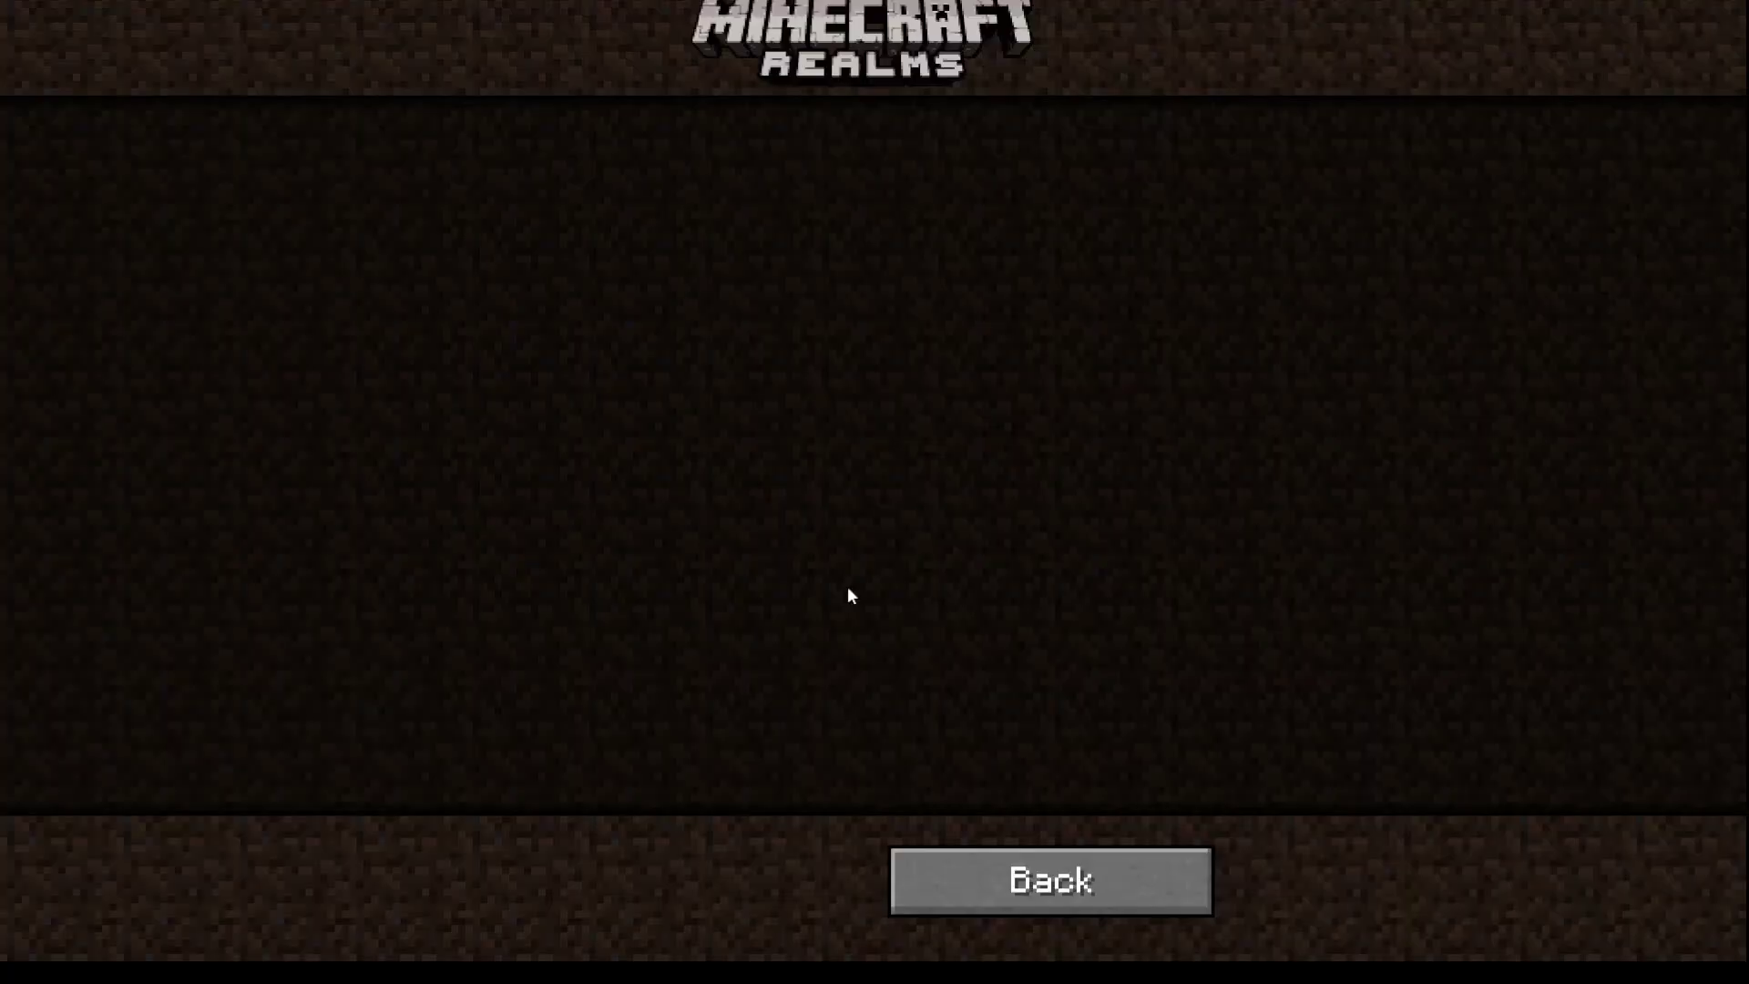
click(904, 151)
click(702, 858)
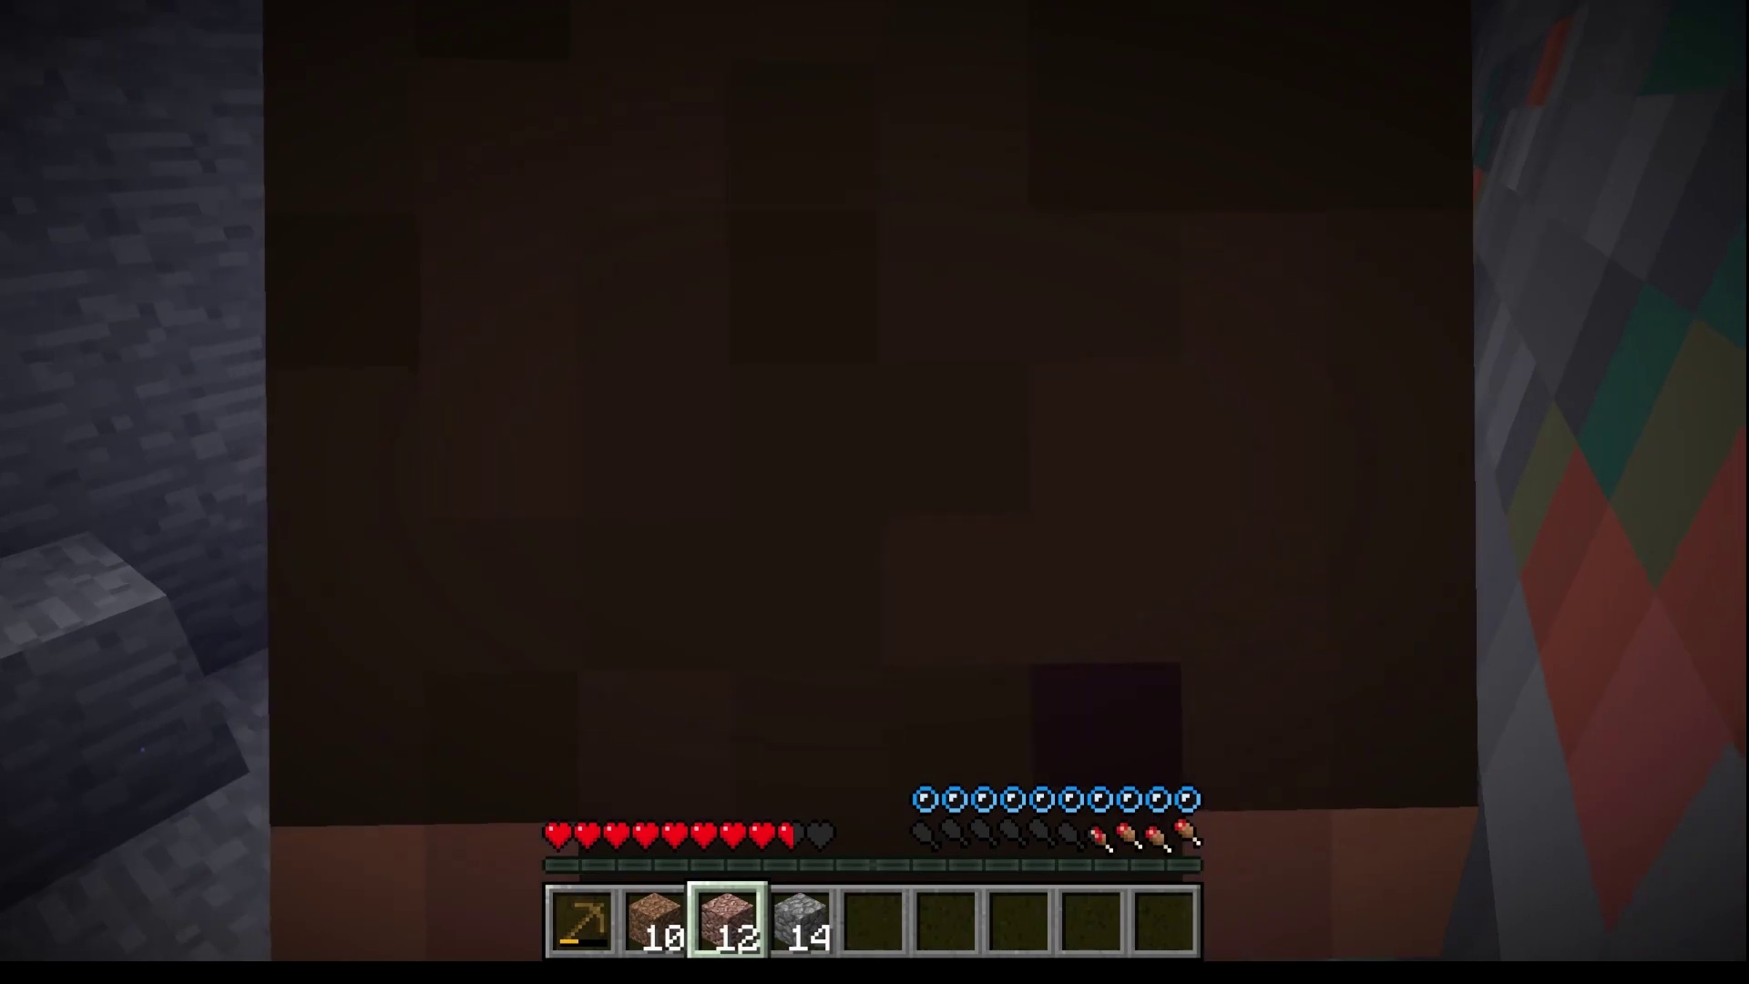
Switch to third-person view with F5 to show the character in the lit cave.
key(F5)
key(F5)
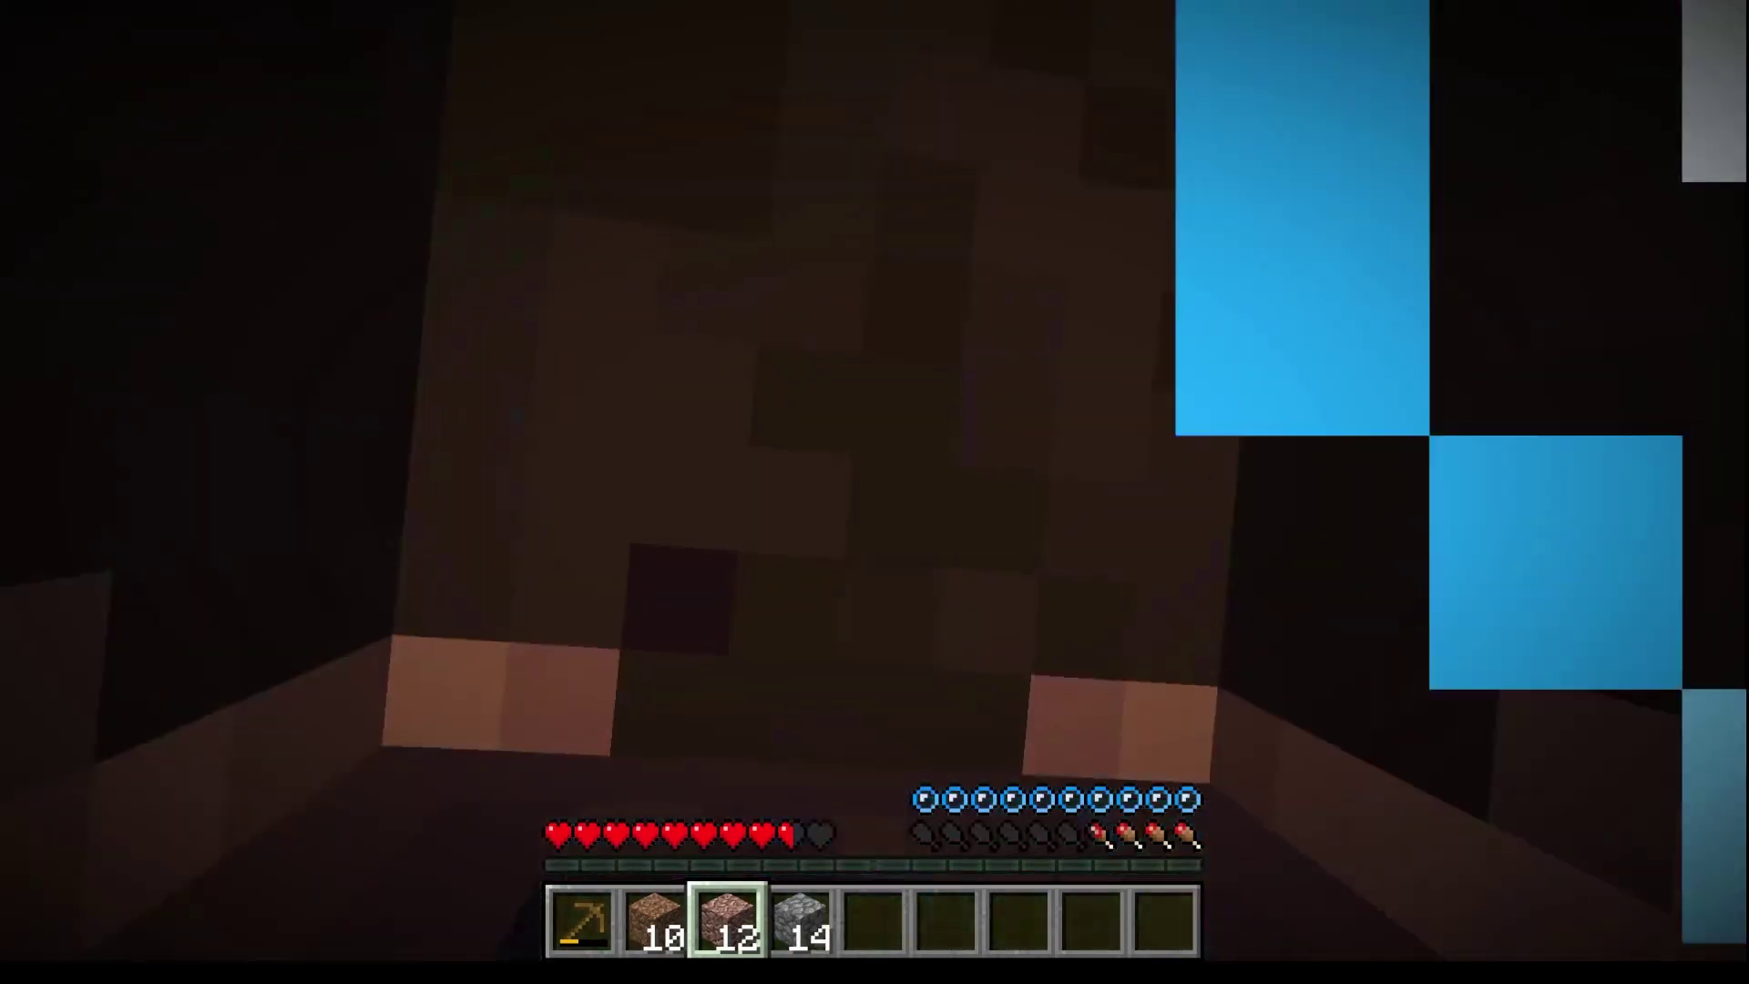